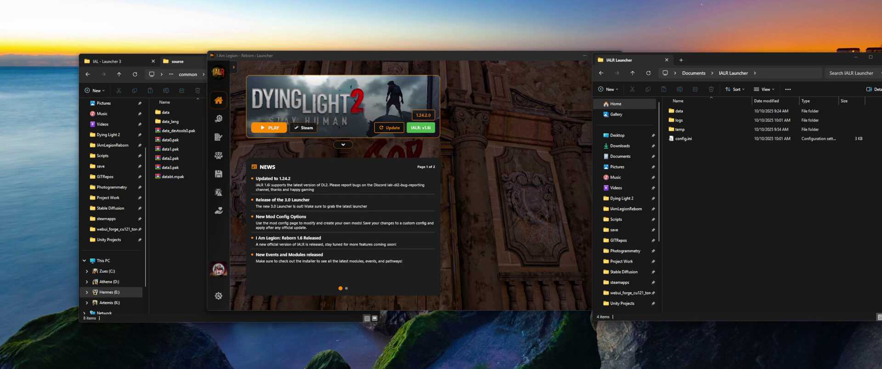
Open the installer folder of DyingLight2 under data and ModData in the IALR Launcher documents folder.
left_click(525, 158)
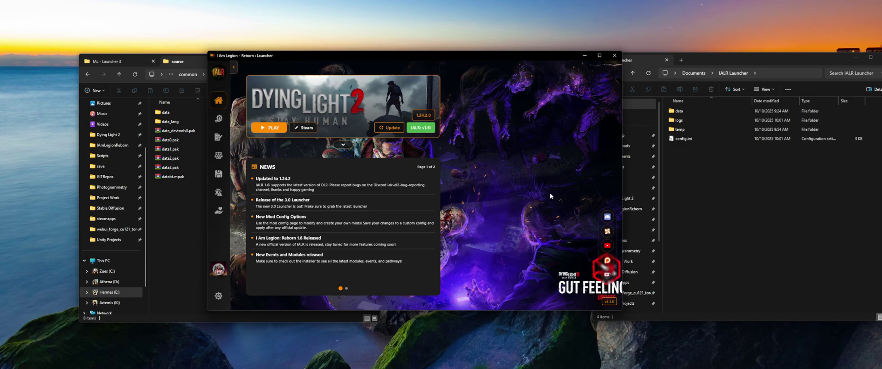
left_click(699, 208)
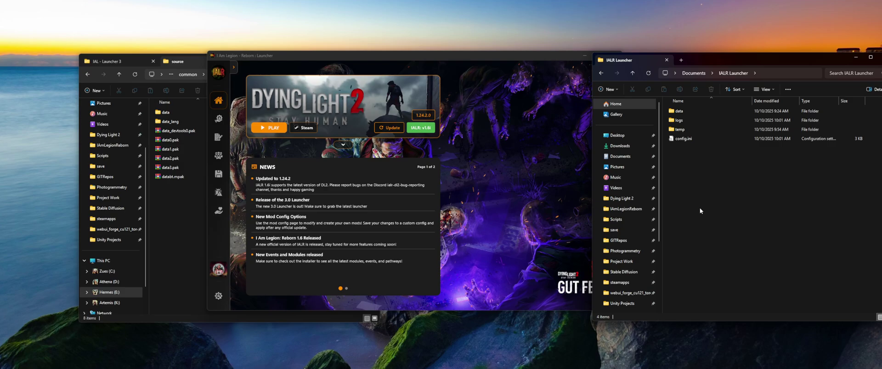
double_click(692, 111)
double_click(693, 121)
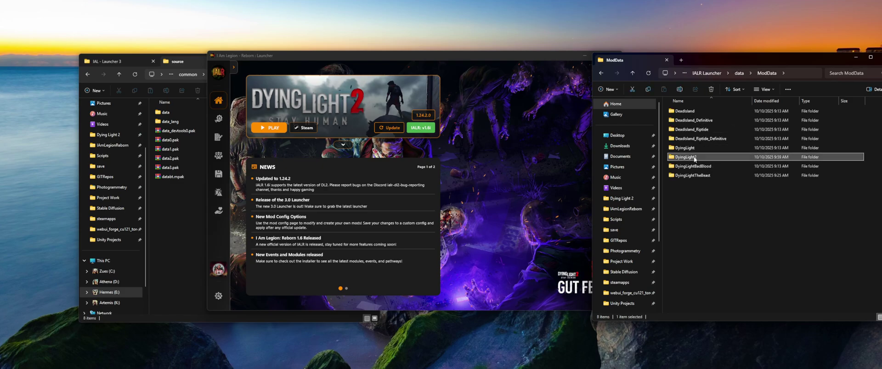
double_click(695, 158)
double_click(690, 118)
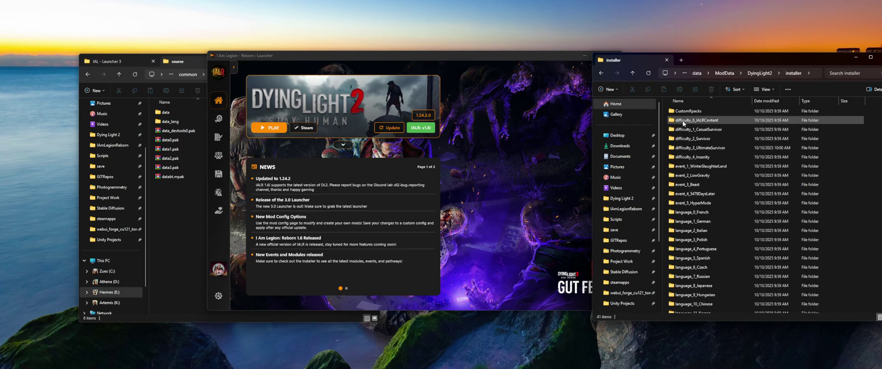
Delete the difficulty_0_IALRContent, difficulty_1_CasualSurvivor and difficulty_2_Survivor folders and go back up to the IALR Launcher folder.
left_click_drag(671, 143, 676, 119)
key("Delete")
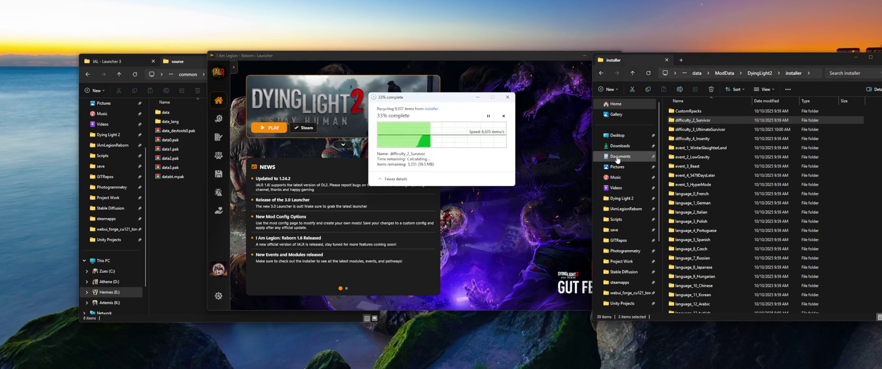
left_click(696, 74)
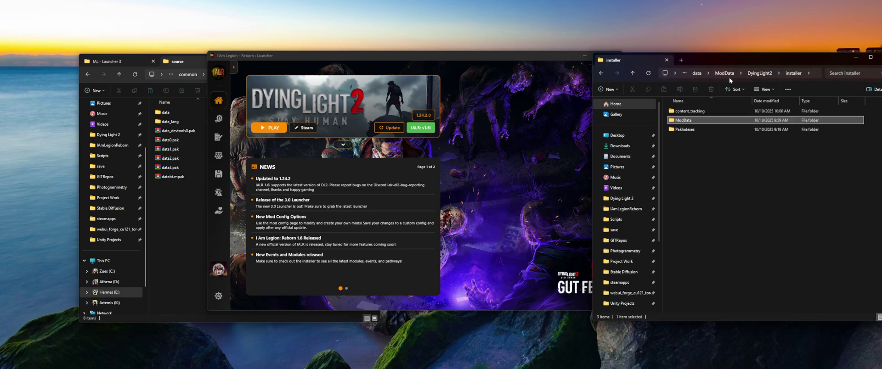
left_click(733, 73)
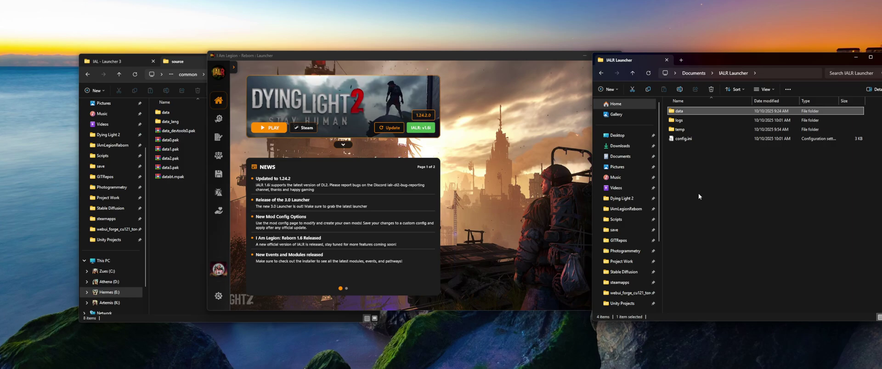
Open the ModData folder inside the data folder to show the per-game mod folders.
double_click(683, 112)
left_click(684, 121)
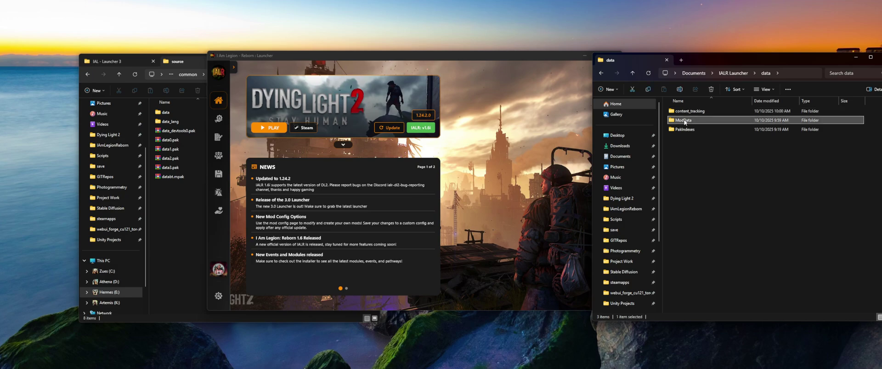
double_click(684, 121)
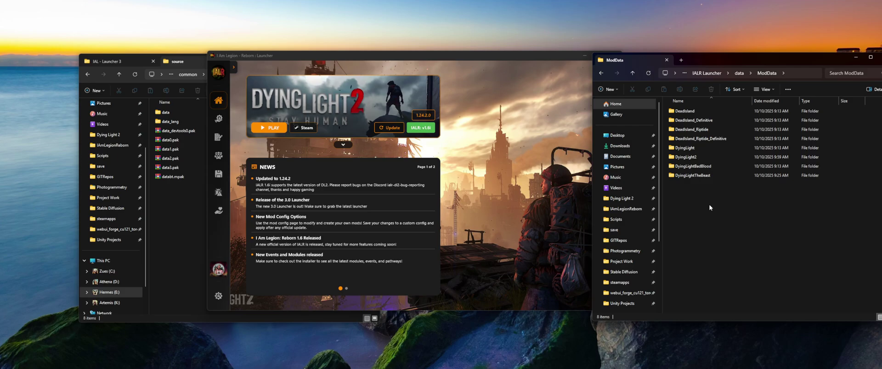
Switch the launcher's game to Dead Island: Definitive Edition and download its mod data update.
left_click(343, 144)
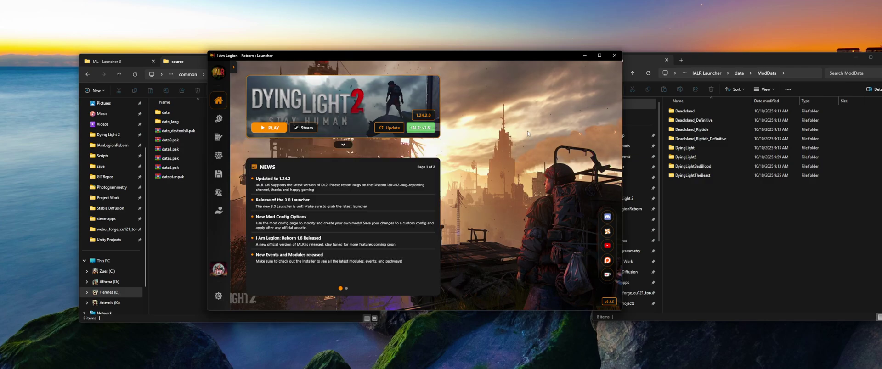
left_click(689, 112)
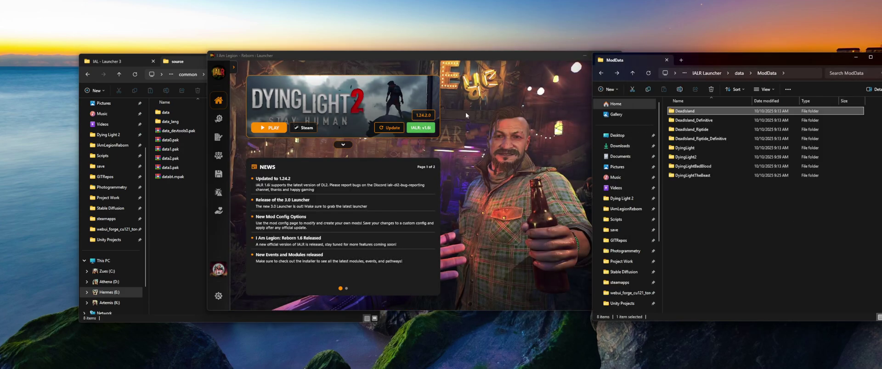
left_click(342, 144)
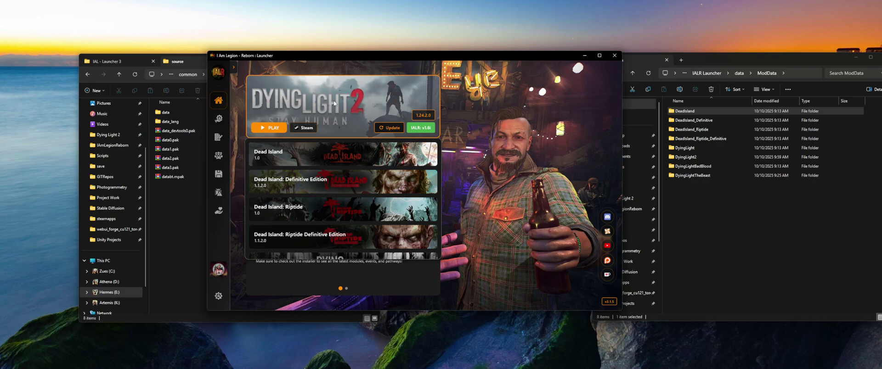
left_click(323, 184)
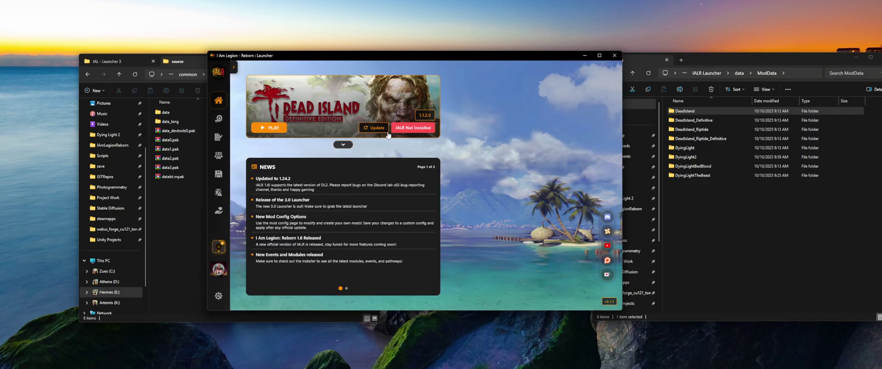
mouse_move(216, 249)
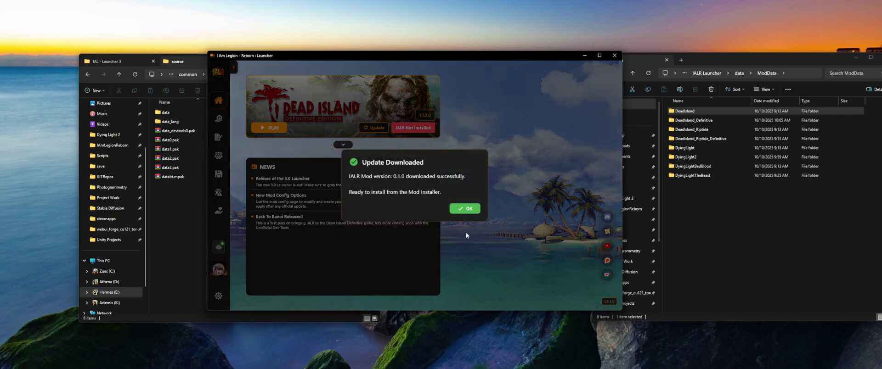
left_click(462, 208)
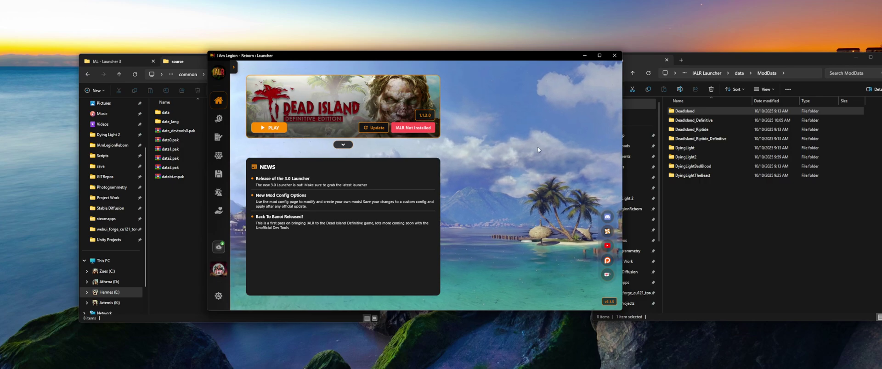
Inspect the DeadIsland_Definitive folder and its installer subfolder, and return to ModData.
double_click(695, 120)
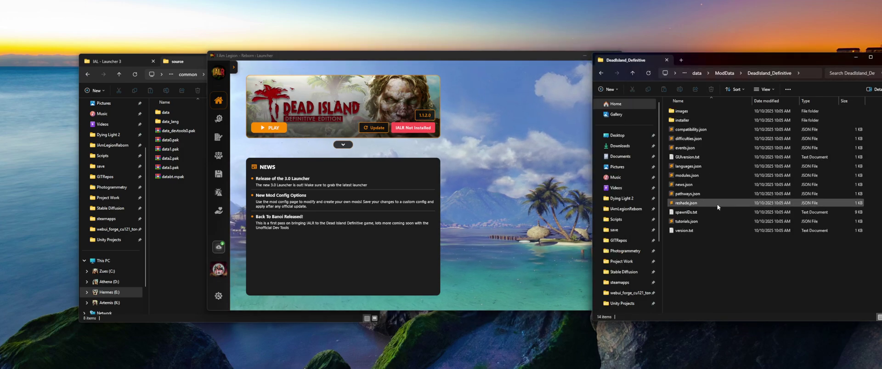
double_click(687, 120)
key("alt+Left")
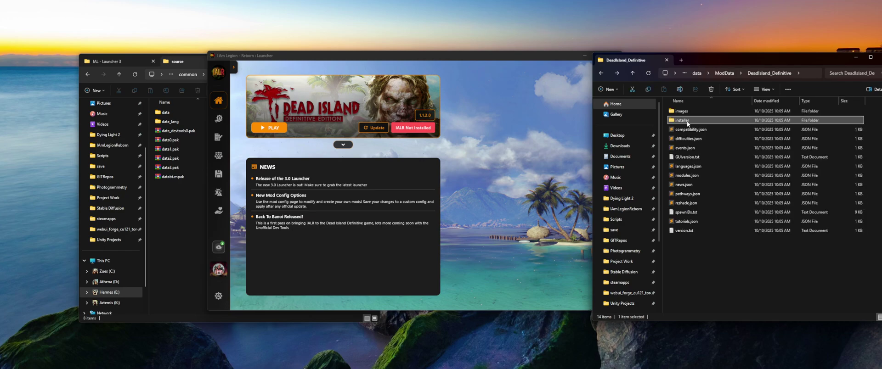
left_click_drag(698, 270, 688, 108)
key("alt+Left")
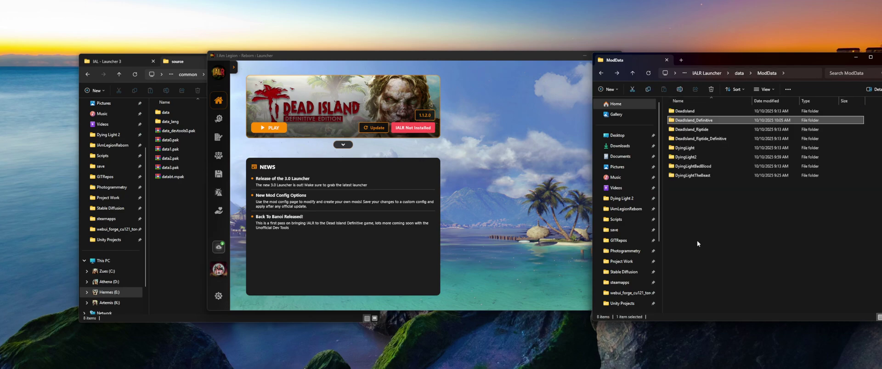
Check which difficulty folders are present in the DyingLight2 installer folder and return to ModData.
double_click(685, 156)
double_click(681, 120)
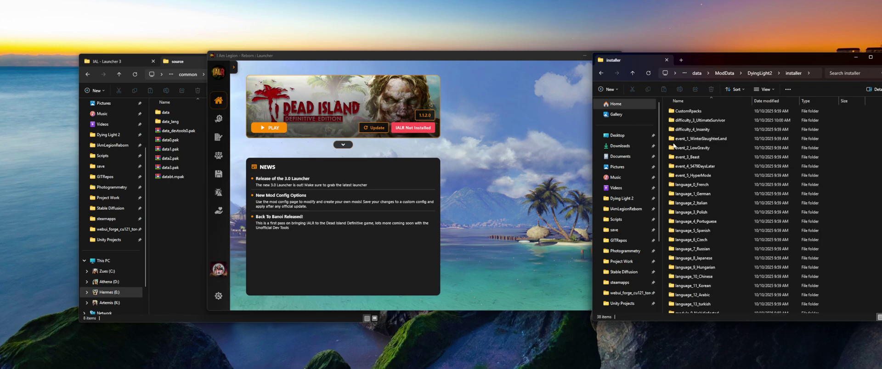
key("BackSpace")
key("BackSpace")
Switch the launcher's game back to Dying Light 2 so its mod data is checked for updates.
left_click(479, 151)
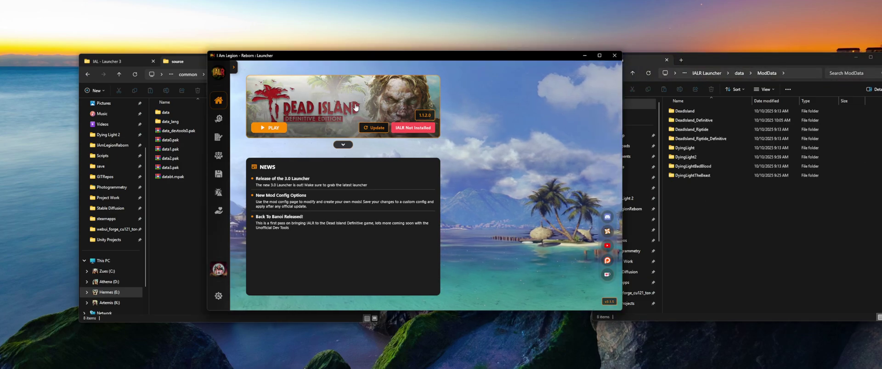
left_click(342, 145)
scroll(345, 218, "down", 2)
left_click(344, 218)
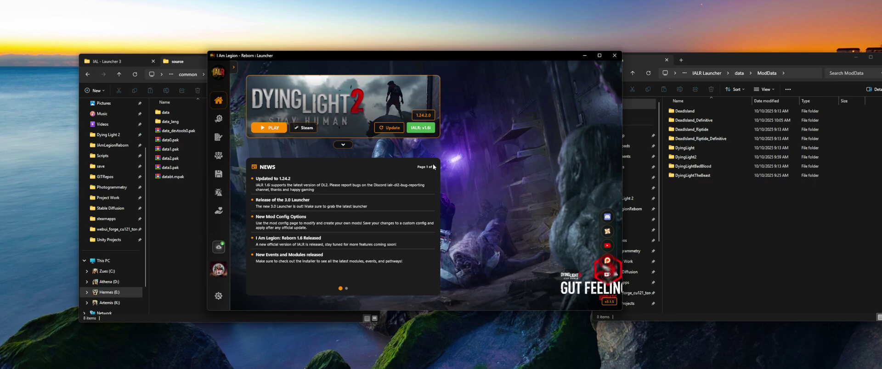
Select the Casual Survivor difficulty in the IALR installer, review the modules and summary, and install the mod.
left_click(218, 121)
left_click(445, 133)
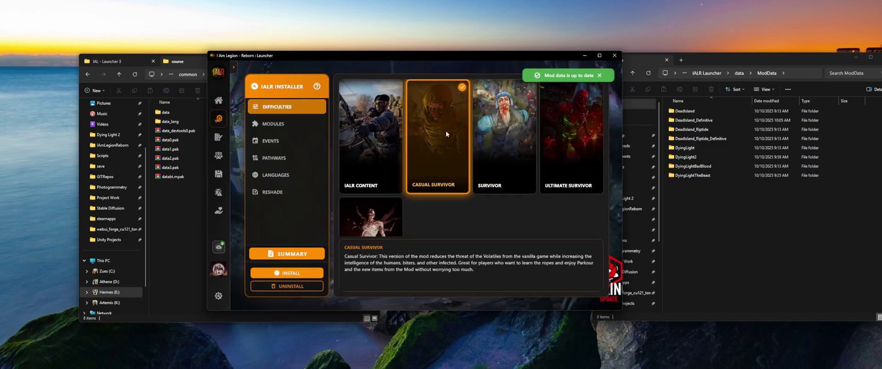
left_click(274, 125)
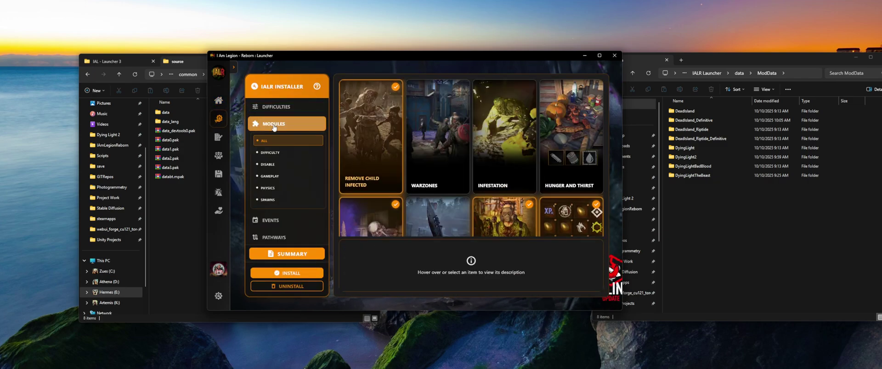
left_click(299, 254)
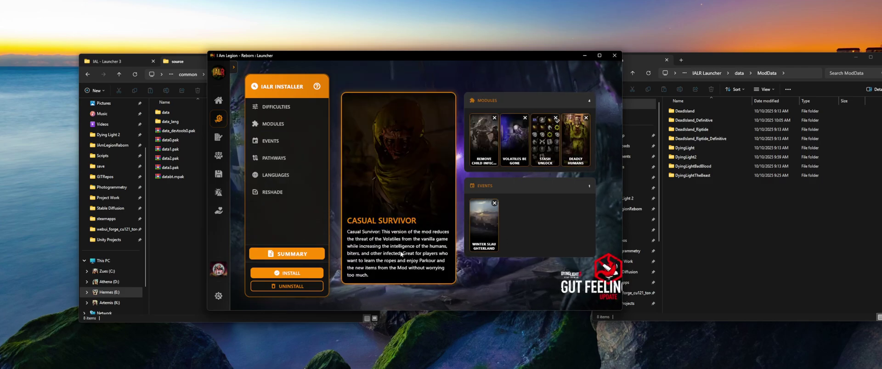
left_click(287, 273)
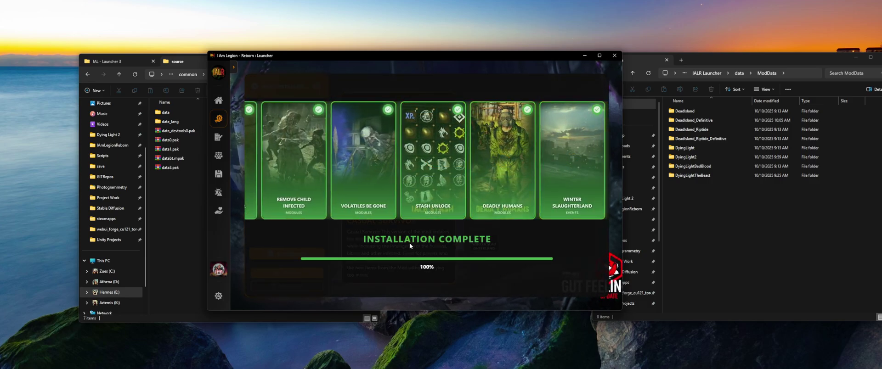
Check the data3.pak file in Dying Light 2's ph\source folder and return to the installer's difficulties.
left_click(185, 208)
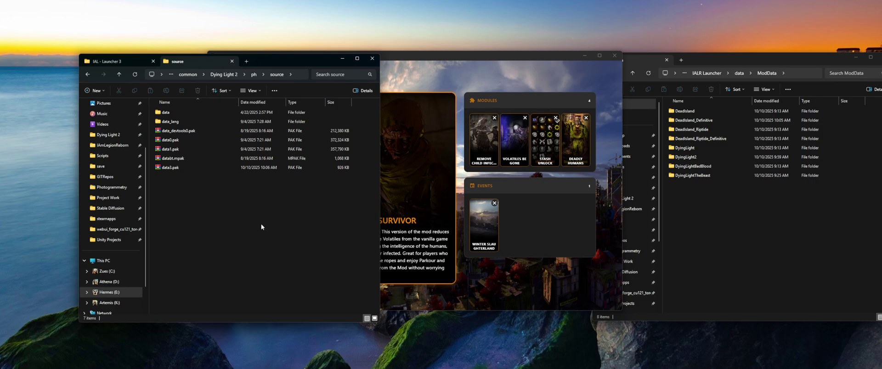
left_click(166, 168)
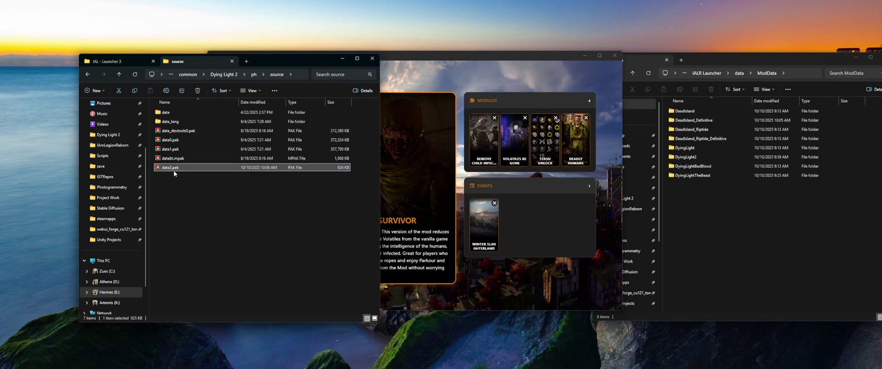
left_click(182, 199)
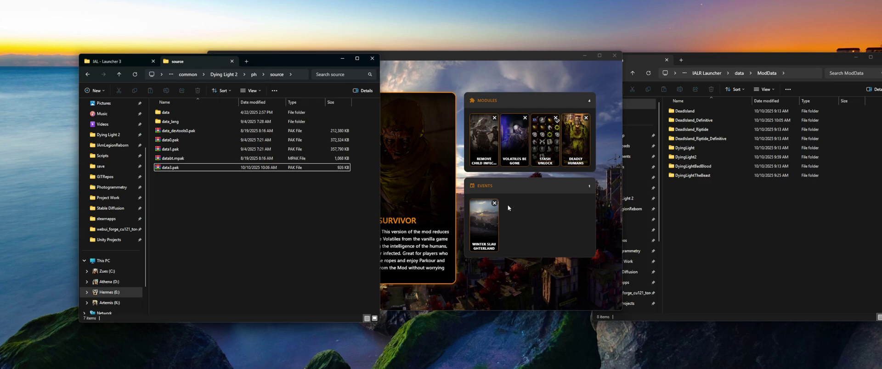
left_click(524, 226)
left_click(275, 109)
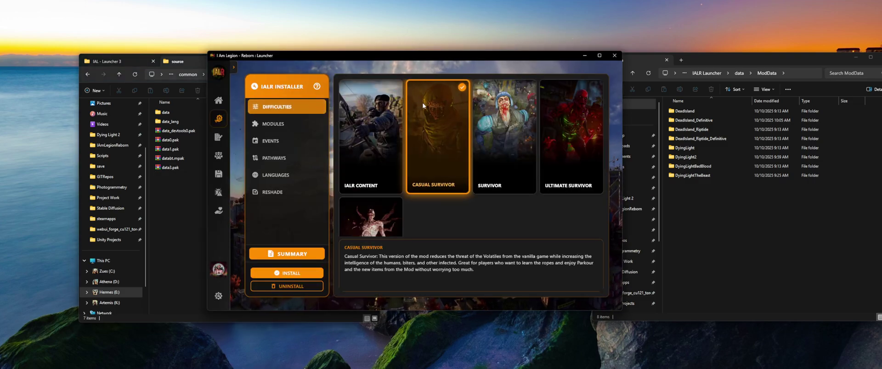
Look through the Dying Light 2 game folder and go up to the Steam library's common folder.
left_click(175, 168)
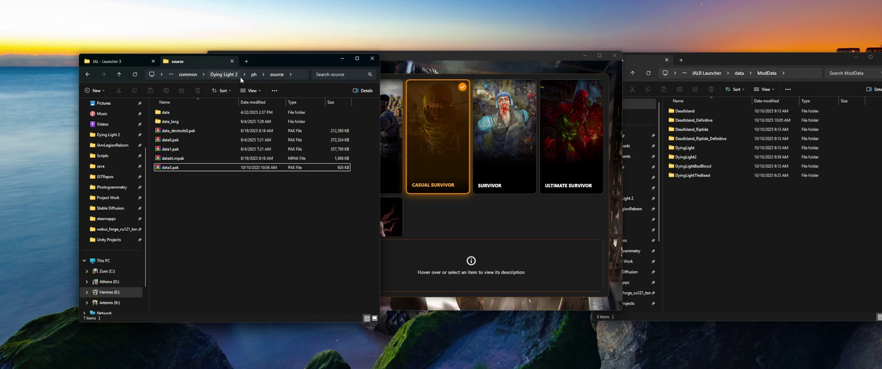
left_click(224, 75)
double_click(170, 195)
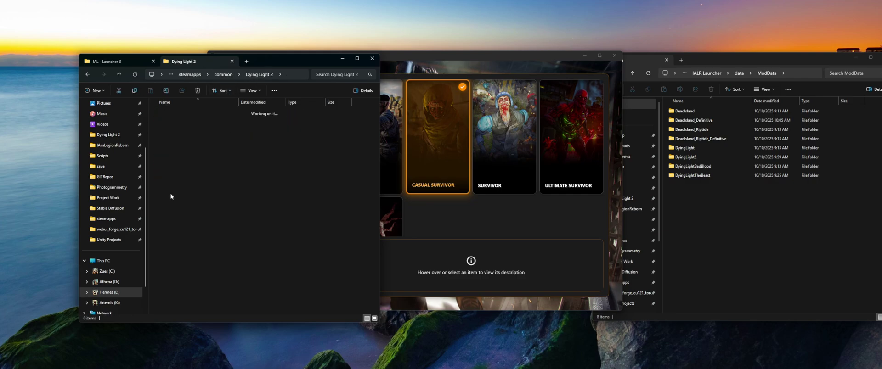
double_click(170, 121)
mouse_move(186, 205)
left_mouse_down()
mouse_move(179, 130)
mouse_move(186, 203)
left_mouse_up()
left_click(188, 74)
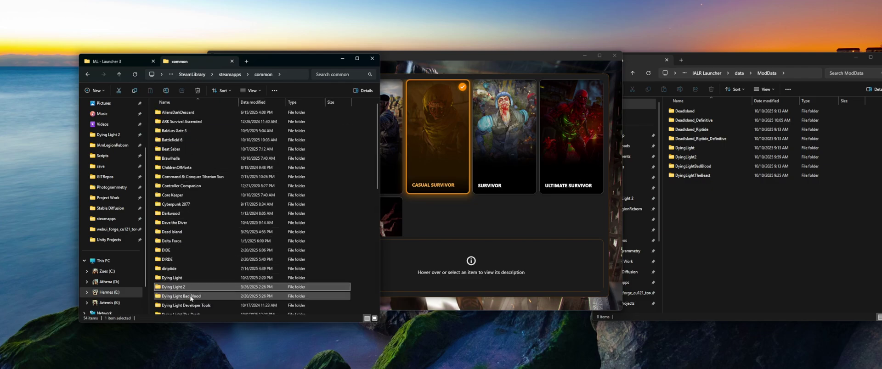
Open the ph_ft\source folder of Dying Light The Beast to view its pak files.
scroll(188, 240, "down", 3)
double_click(187, 238)
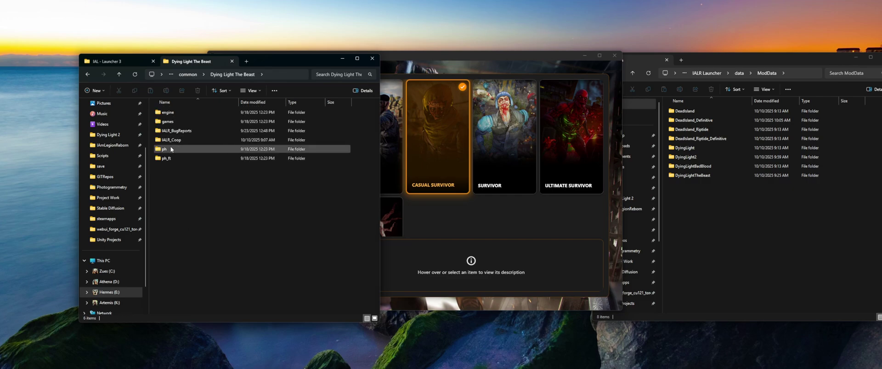
left_click(169, 161)
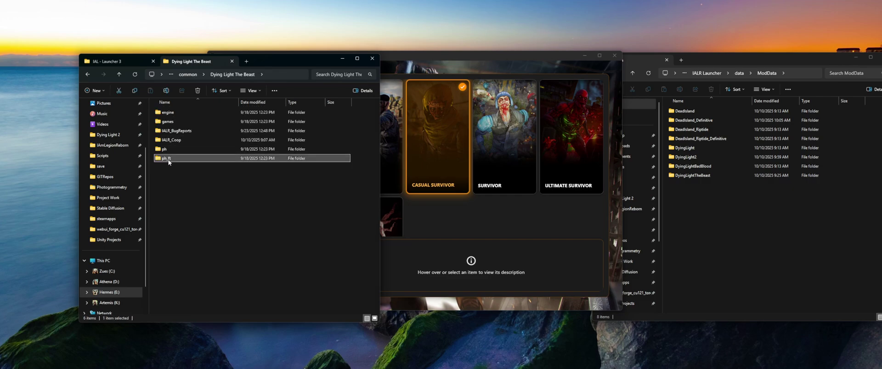
double_click(169, 159)
double_click(170, 112)
left_click_drag(197, 210, 179, 113)
left_click(192, 187)
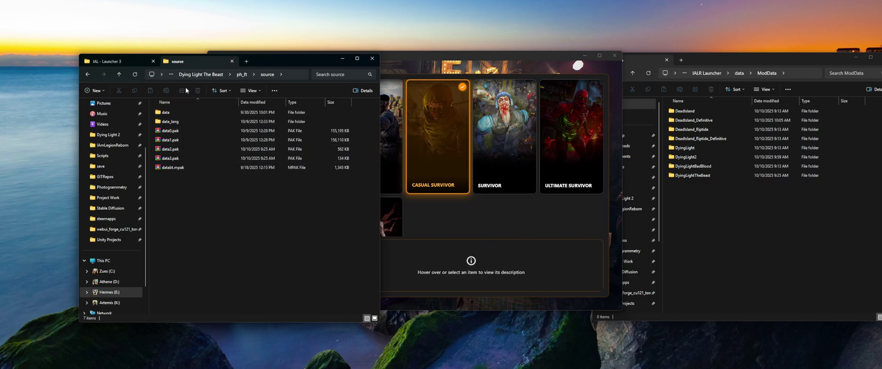
Check the data3.pak file in the DW folder of the Dying Light game in the Steam library.
left_click(201, 74)
left_click(189, 74)
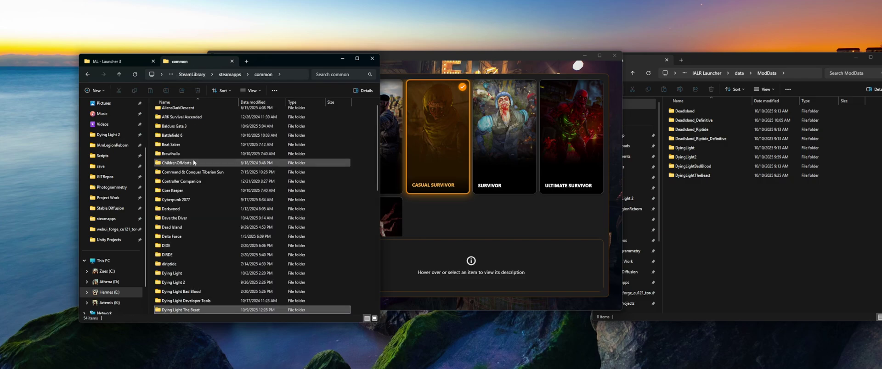
double_click(174, 272)
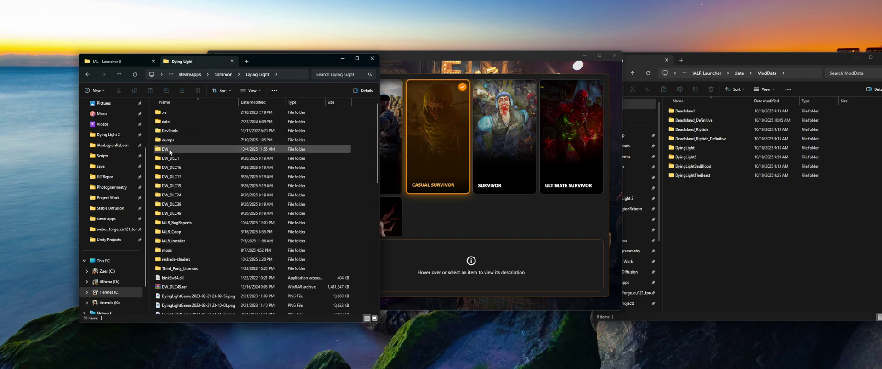
double_click(169, 150)
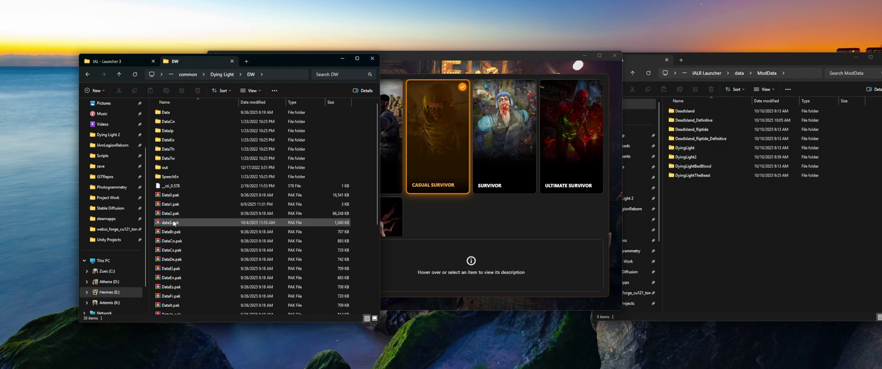
left_click(152, 223)
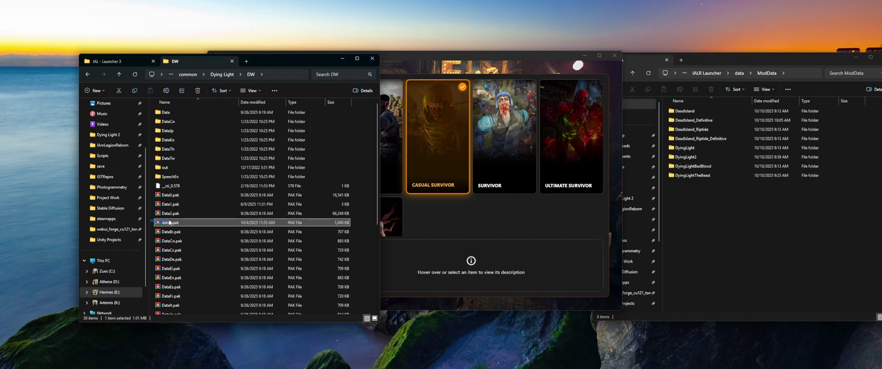
Return to the common folder and check the data3.pak file in the DIDE game's DI folder.
key("alt+Left")
key("alt+Up")
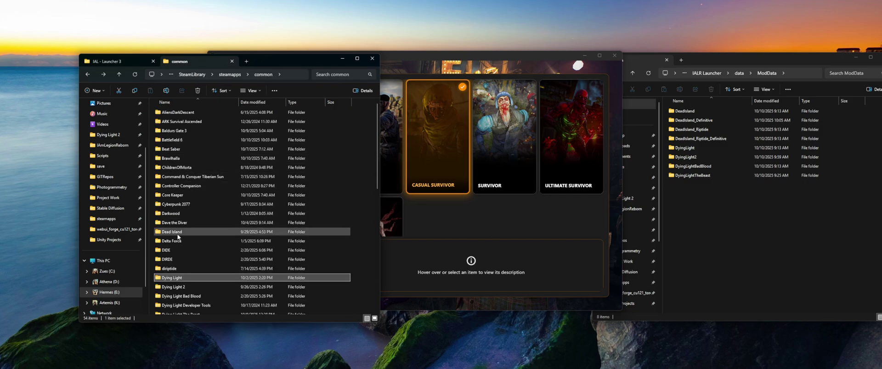
double_click(175, 250)
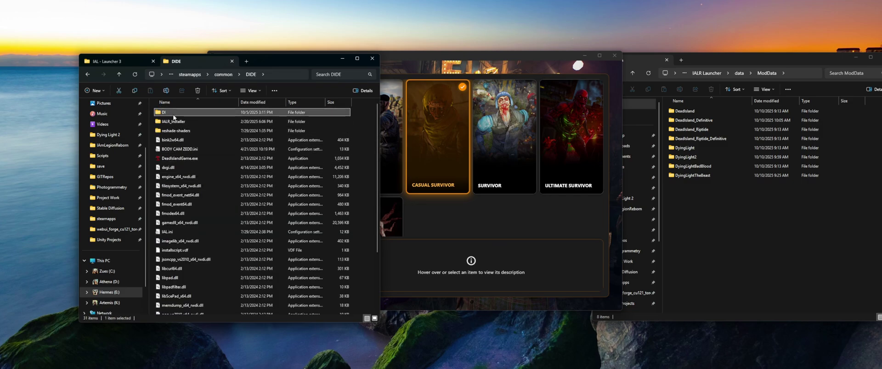
double_click(172, 113)
left_click(170, 168)
key("Escape")
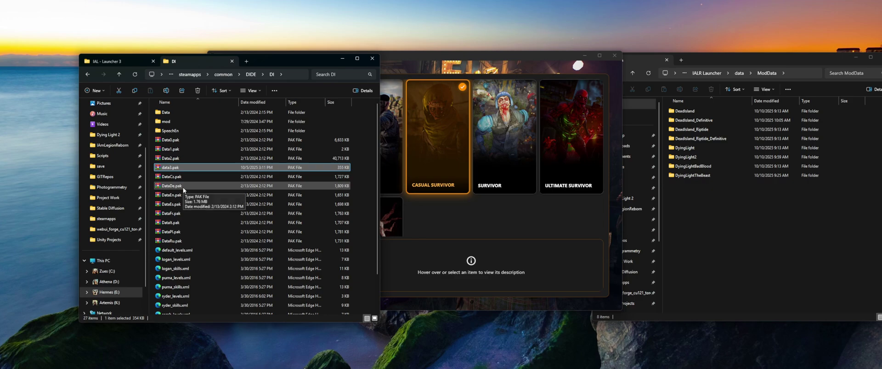
Go back to the common folder and select data3.pak in Dying Light 2's ph\source folder.
key("alt+Left")
key("alt+Left")
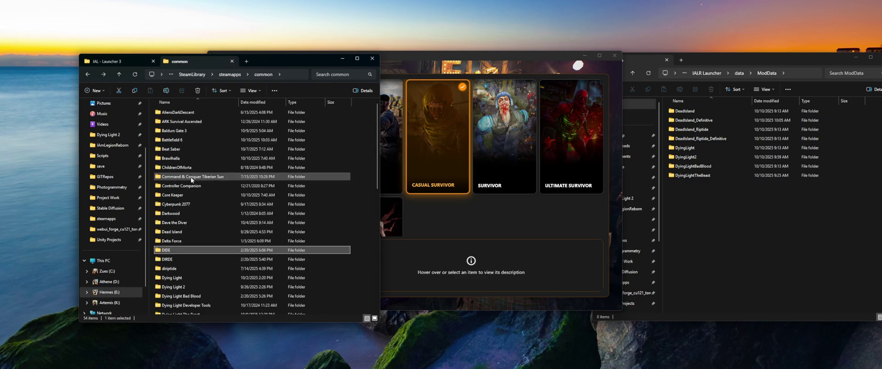
double_click(191, 287)
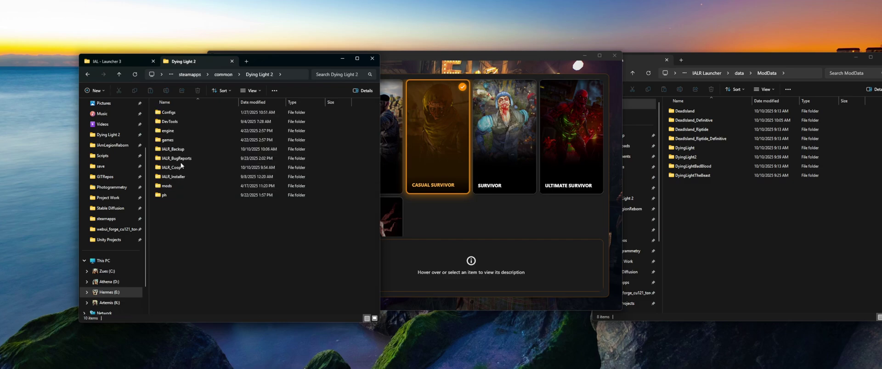
double_click(177, 195)
double_click(188, 122)
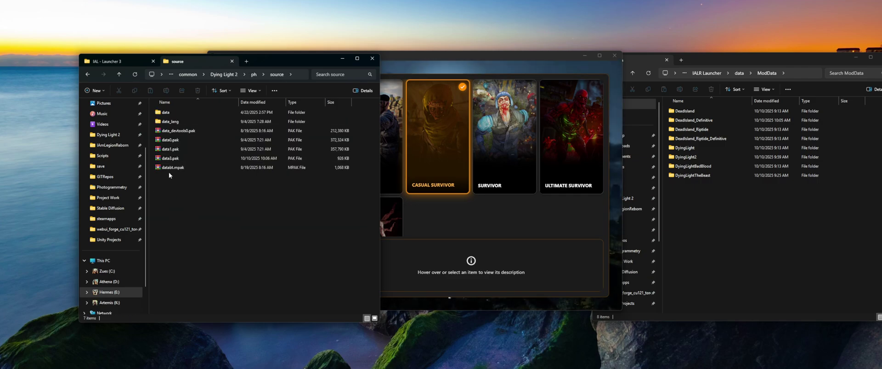
left_click(176, 158)
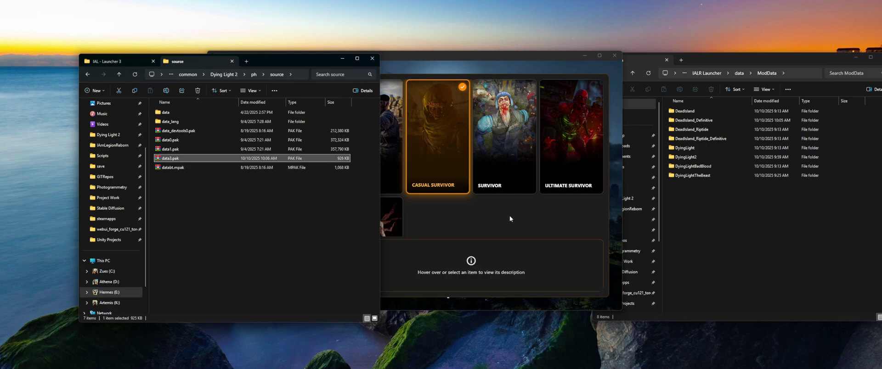
Close the launcher and delete the DyingLight2 folder from the launcher's ModData folder.
left_click(710, 207)
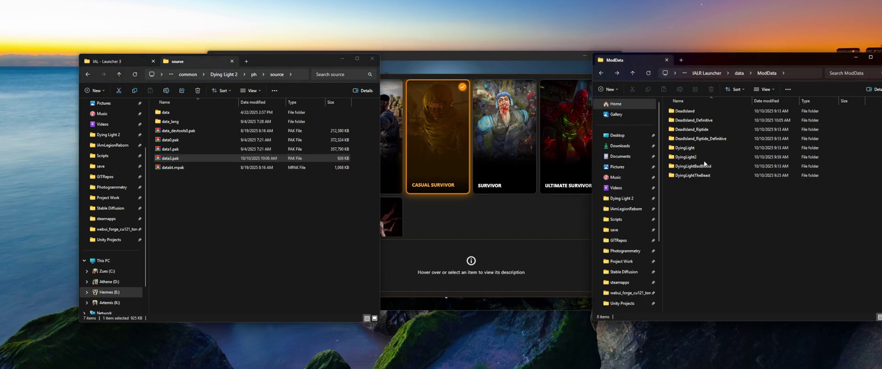
left_click(701, 160)
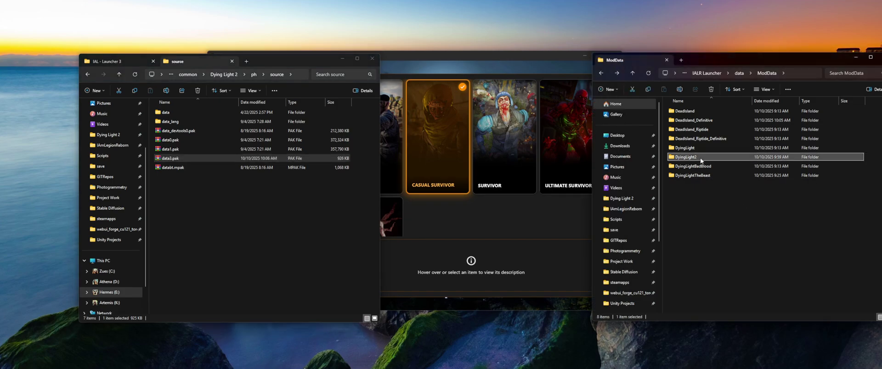
left_click(518, 216)
left_click(611, 57)
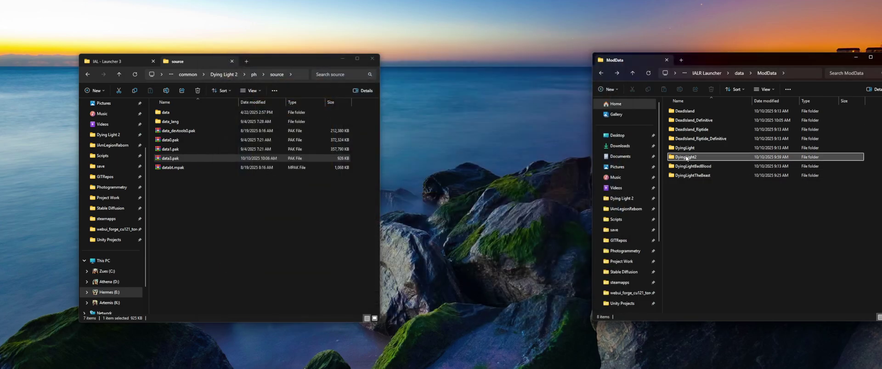
key("Delete")
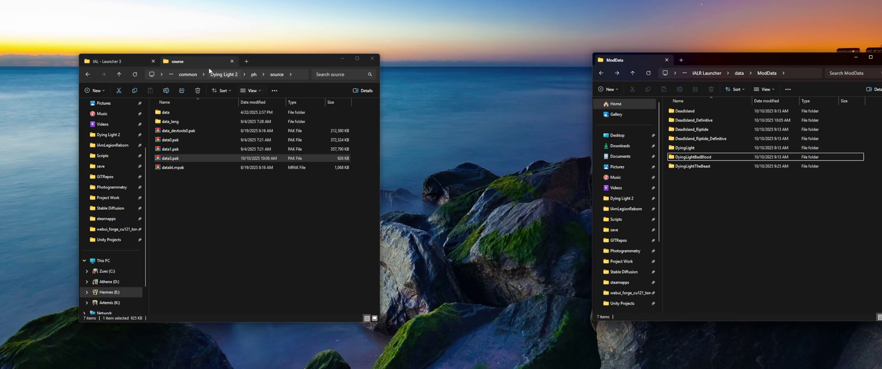
Start IALR_Launcher.exe from the IAL - Launcher 3\Launcher folder and move its window clear of the ModData folder window.
left_click(106, 62)
double_click(170, 121)
left_click(178, 158)
double_click(178, 158)
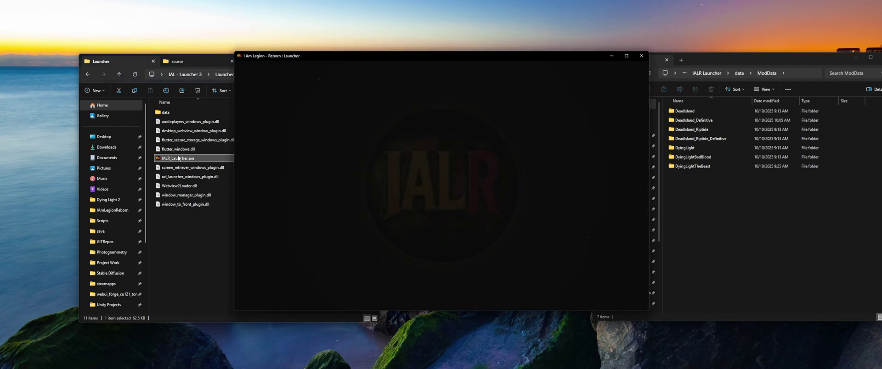
left_click_drag(411, 60, 365, 51)
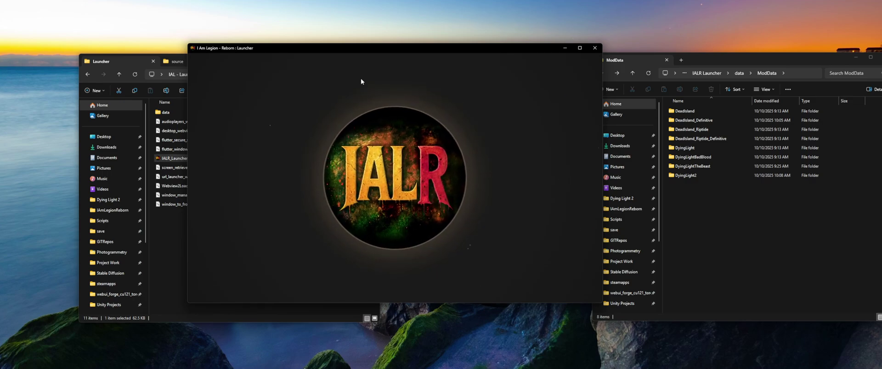
Examine the DyingLight2 mod data folder and its installer subfolder while checking the launcher's extraction progress.
double_click(685, 175)
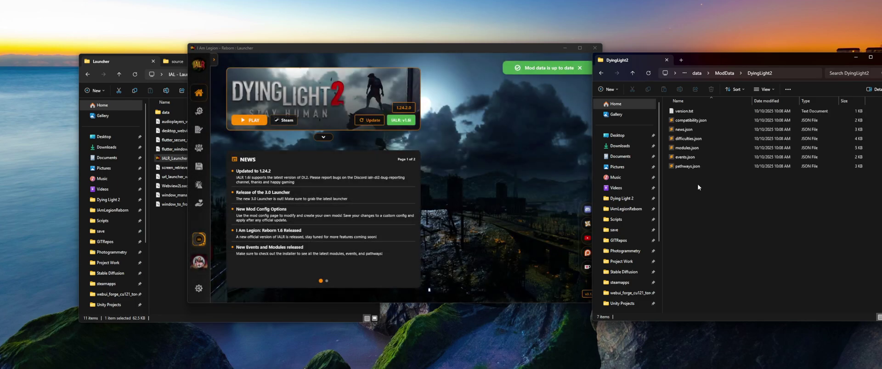
left_click(518, 166)
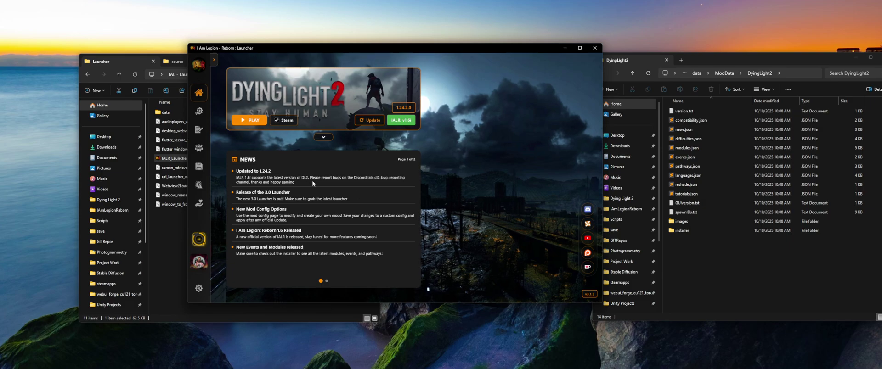
mouse_move(196, 240)
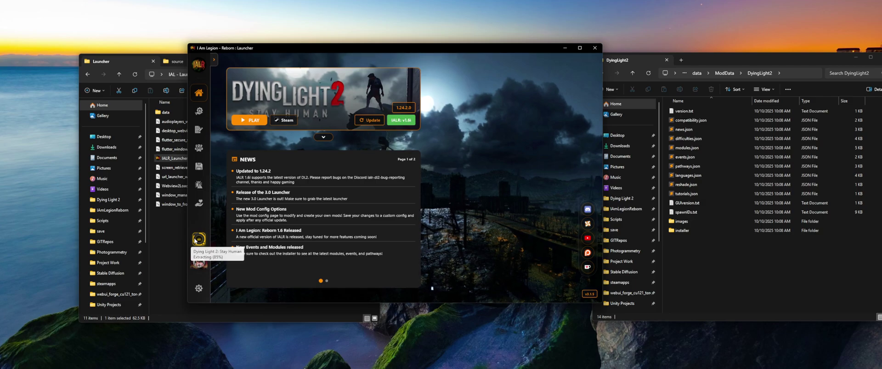
double_click(682, 230)
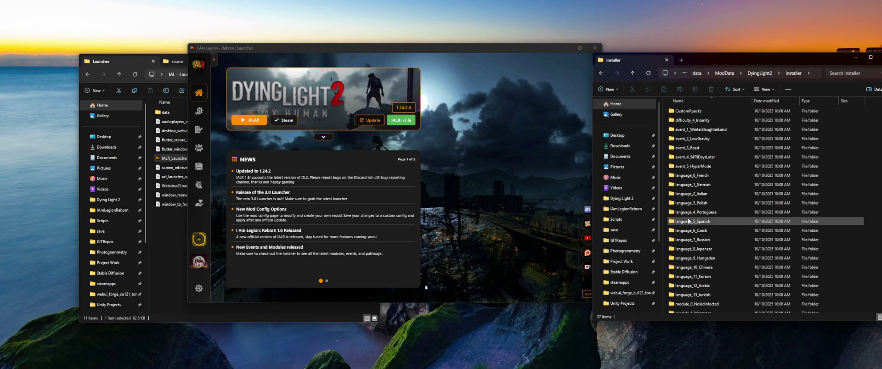
left_click(510, 162)
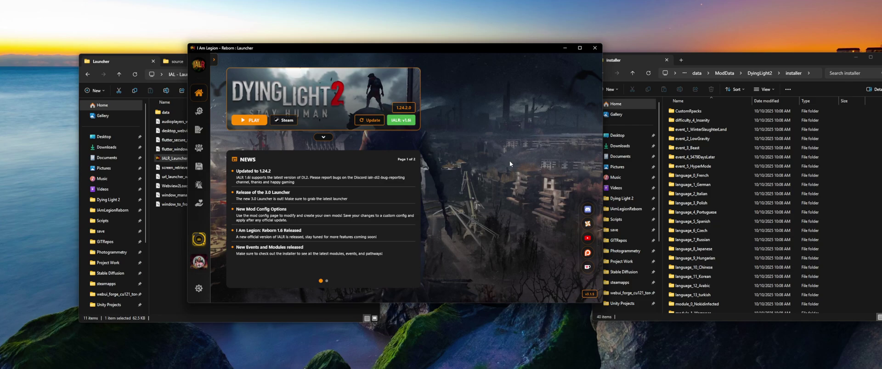
scroll(759, 156, "down", 6)
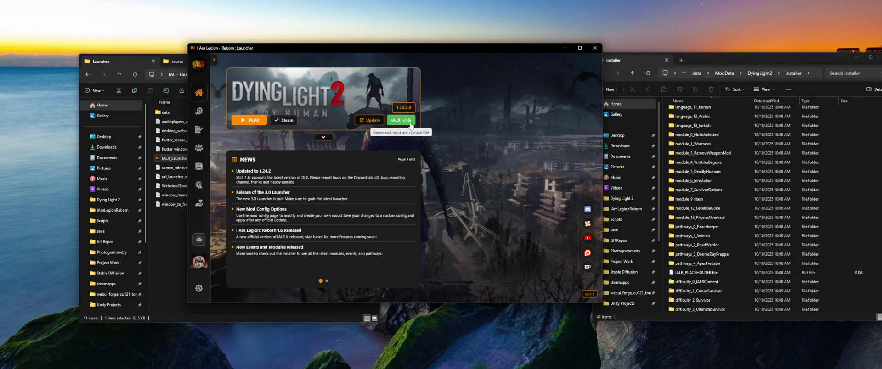
Browse the modules, difficulties and events in the IALR installer and dismiss the update notice.
left_click(199, 111)
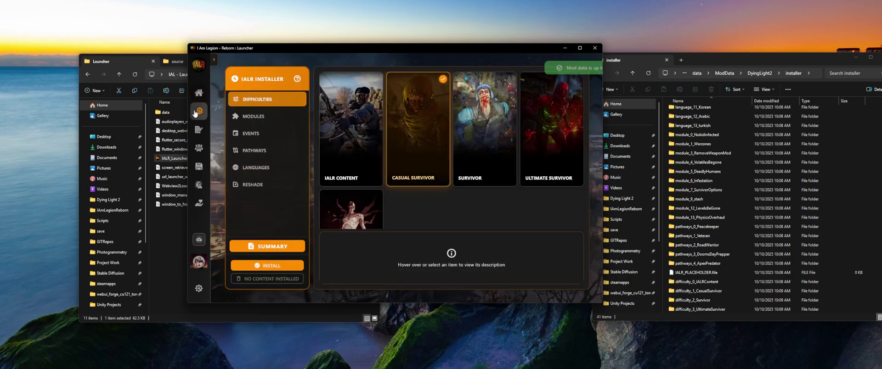
left_click(251, 134)
left_click(254, 116)
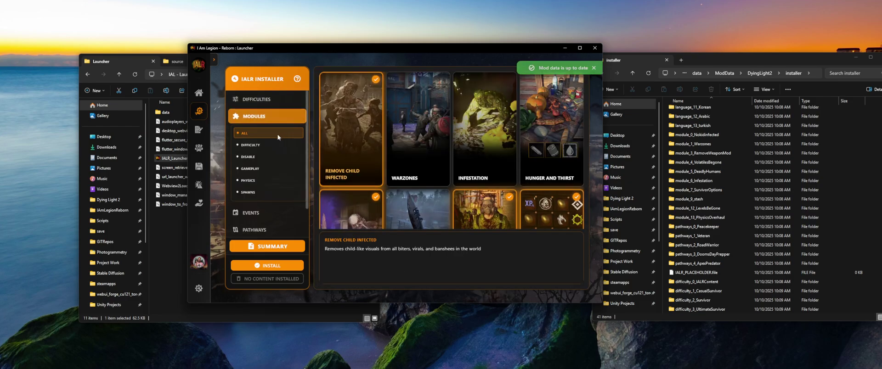
left_click(254, 99)
left_click(254, 134)
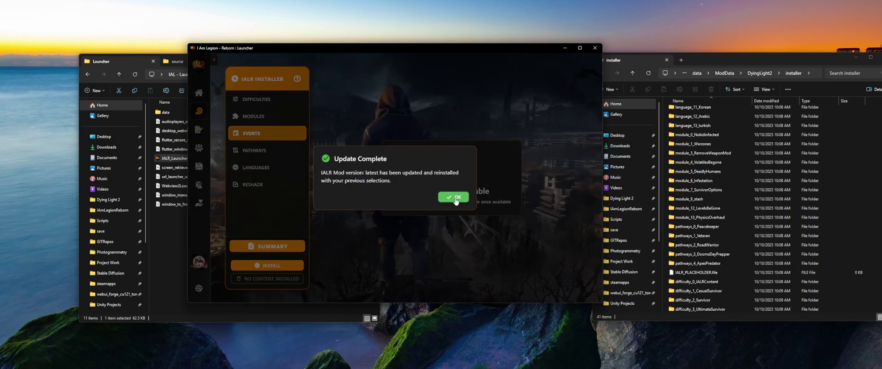
left_click(454, 198)
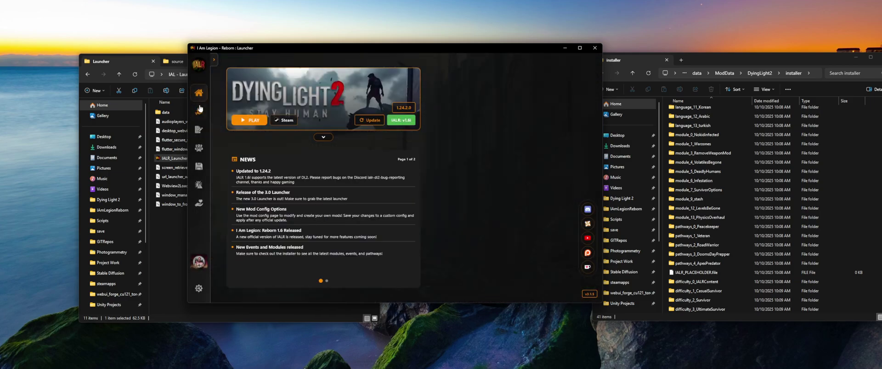
Reopen the IALR installer and review its events, pathways, languages, ReShade and difficulties categories.
left_click(199, 111)
left_click(254, 133)
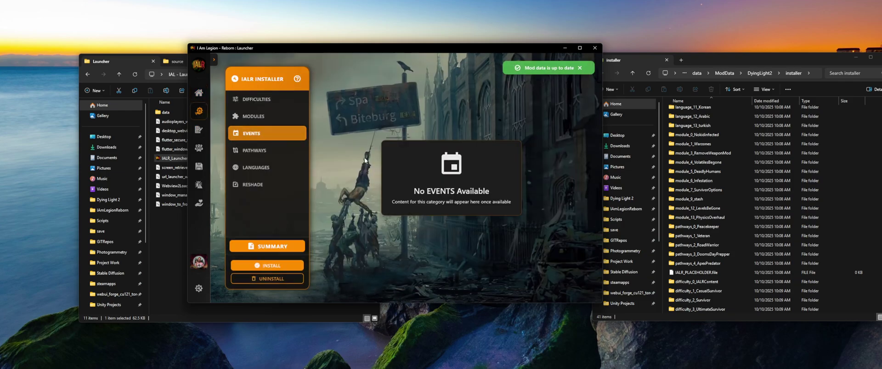
left_click(254, 150)
left_click(255, 167)
left_click(253, 184)
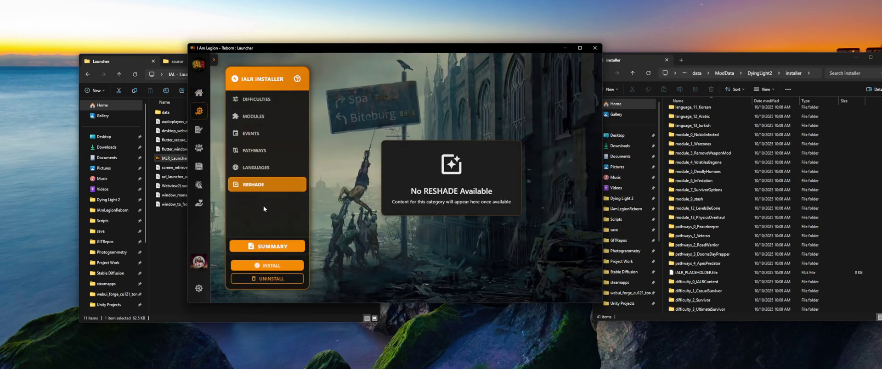
left_click(255, 134)
left_click(259, 101)
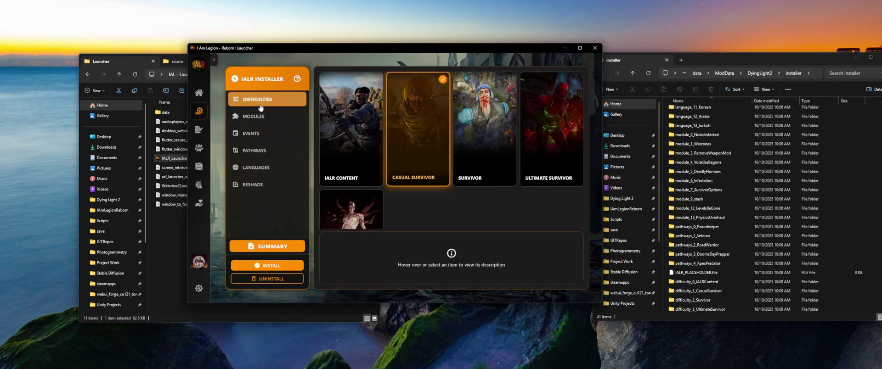
Close the launcher and restart it from IALR_Launcher.exe.
left_click(595, 48)
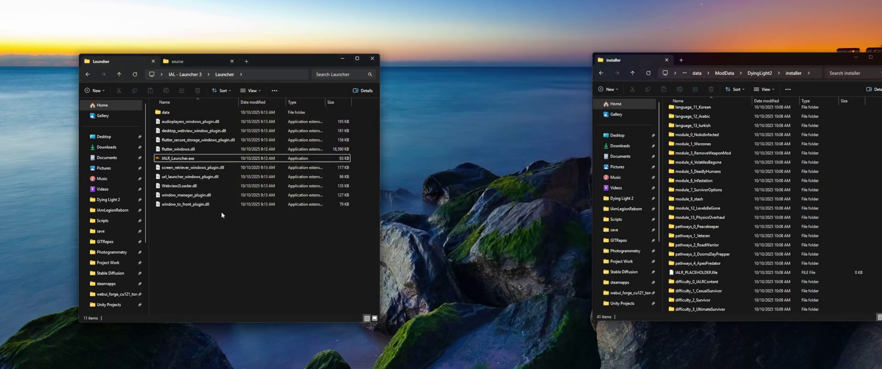
double_click(178, 158)
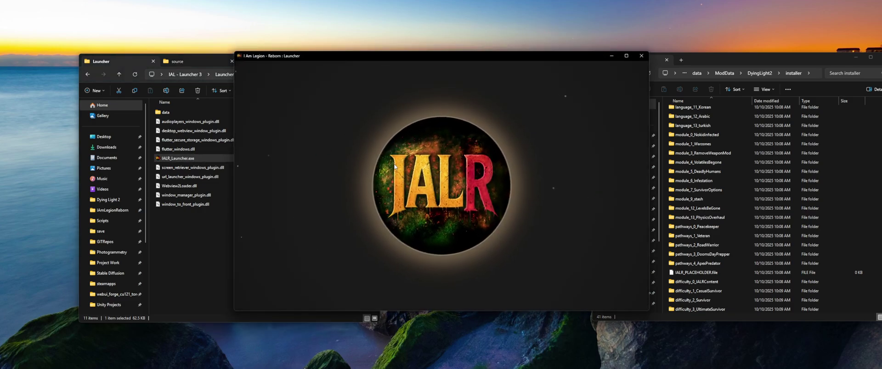
Go up from the installer folder to Documents\IALR Launcher and open its logs folder.
left_click(726, 156)
key("alt+Left")
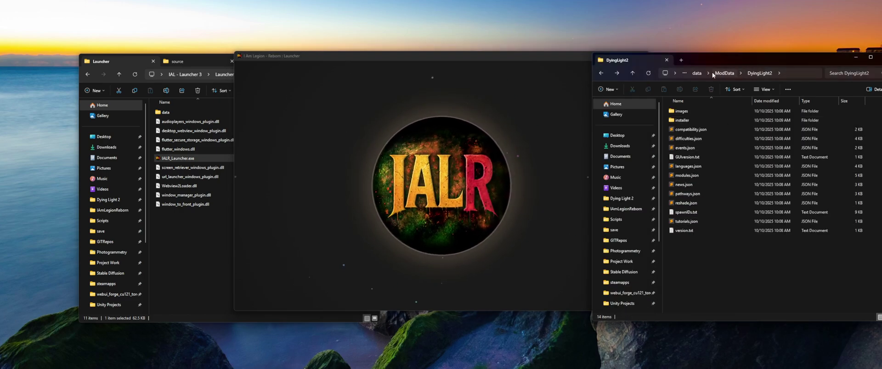
key("alt+Up")
key("alt+Up")
key("alt+Up")
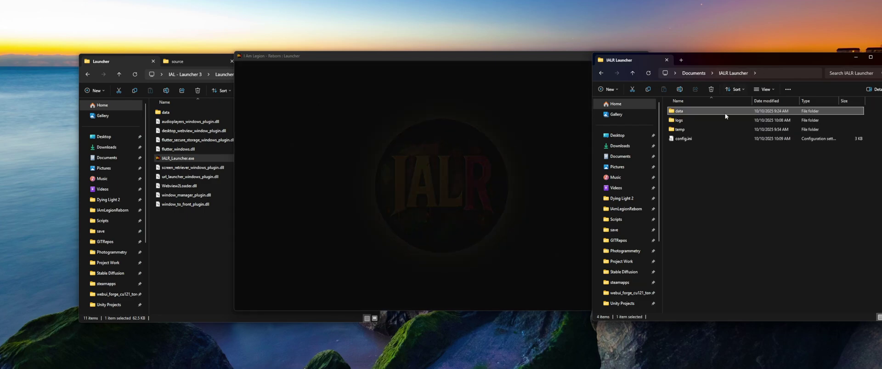
double_click(724, 120)
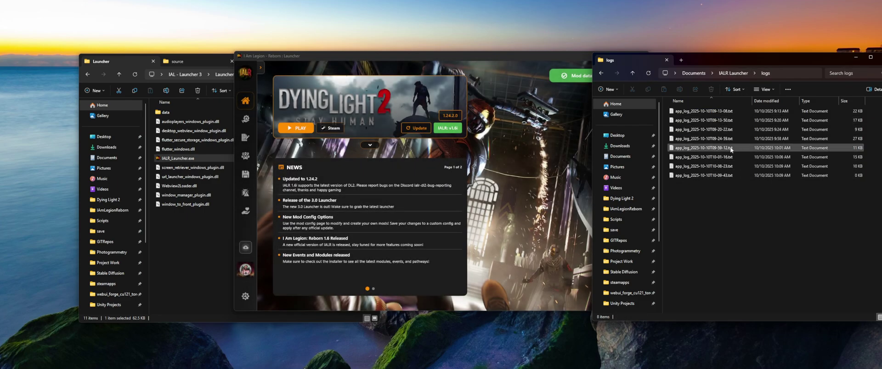
Sort the launcher's log files by date modified, newest first.
left_click(773, 100)
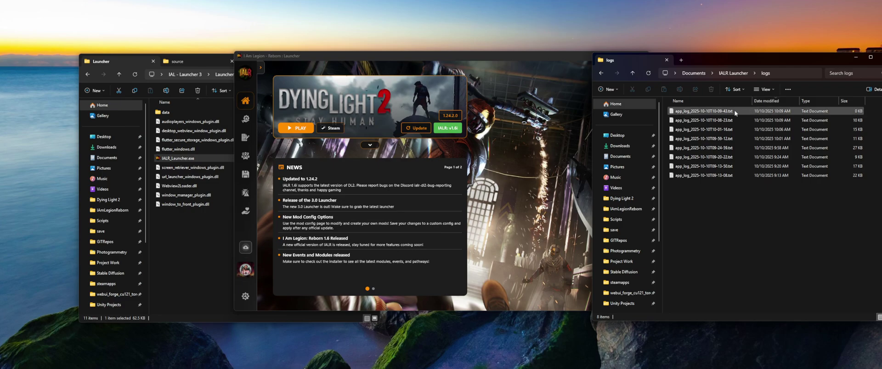
Reopen the IALR installer and review its modules, events, pathways, languages, ReShade and difficulties categories.
left_click(246, 119)
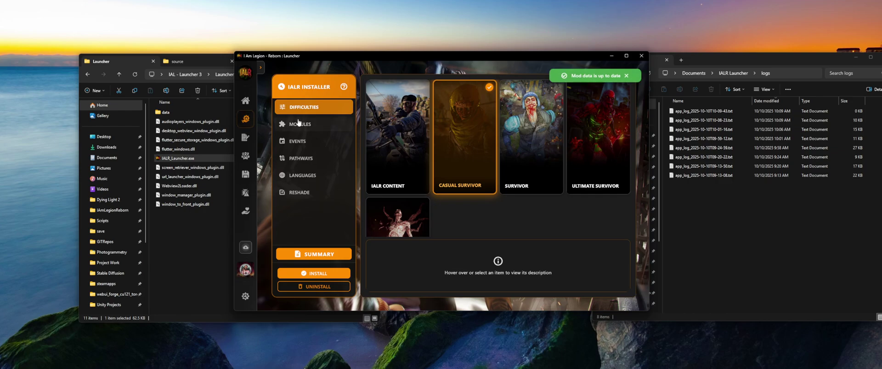
left_click(300, 124)
left_click(319, 217)
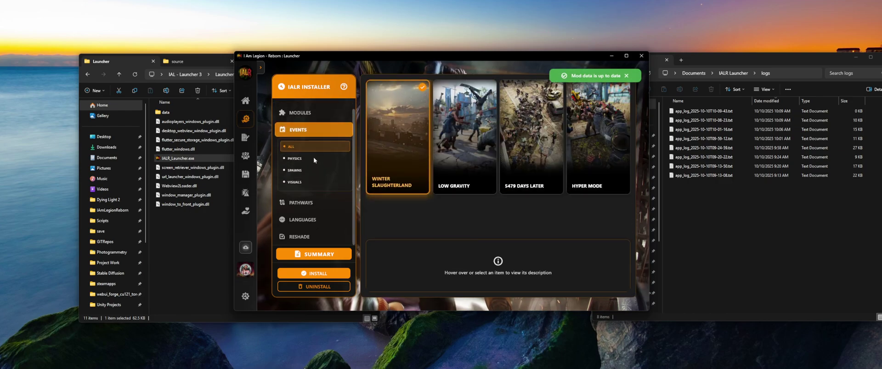
left_click(319, 215)
left_click(307, 208)
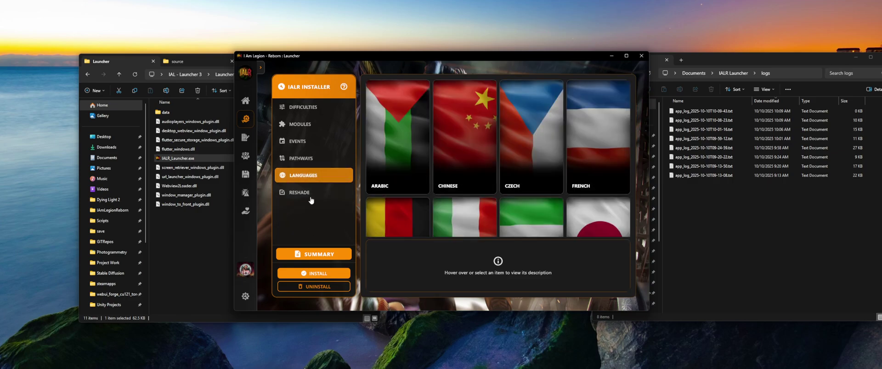
left_click(308, 193)
left_click(313, 140)
left_click(301, 124)
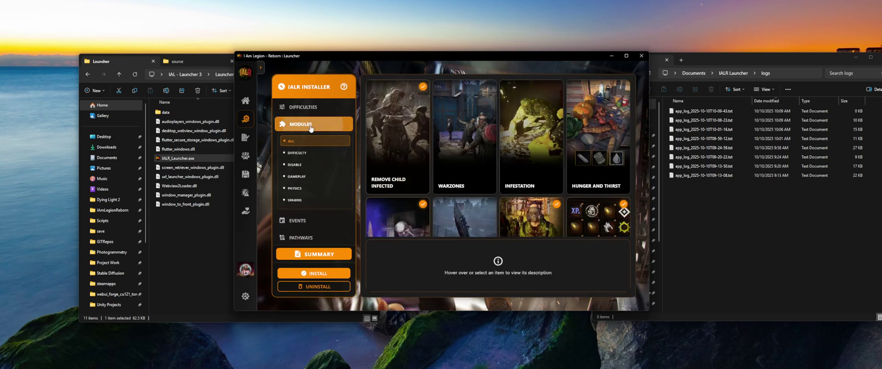
left_click(303, 107)
left_click(309, 196)
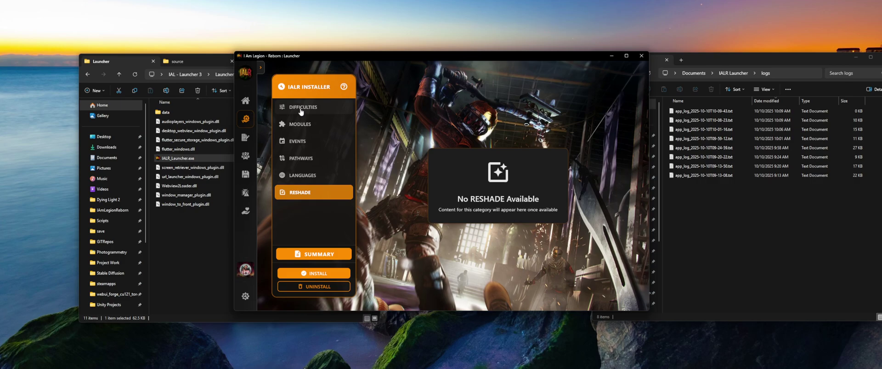
left_click(301, 111)
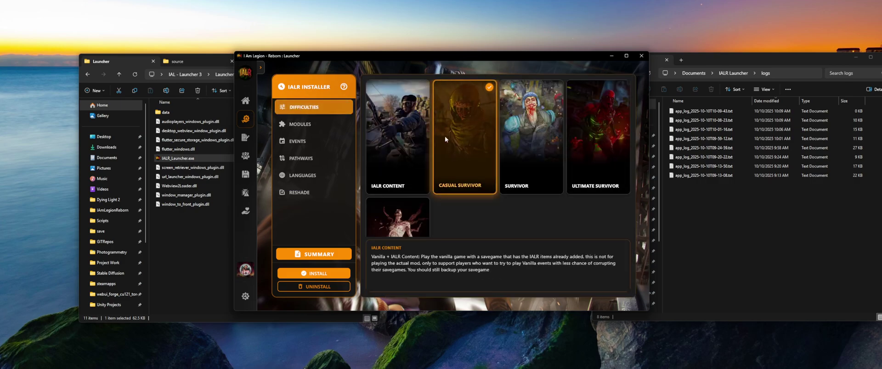
Open app_log_2025-10-10T10-08-23.txt from the logs folder, widen its window, read the session entries through to the end, and close it.
left_click(746, 210)
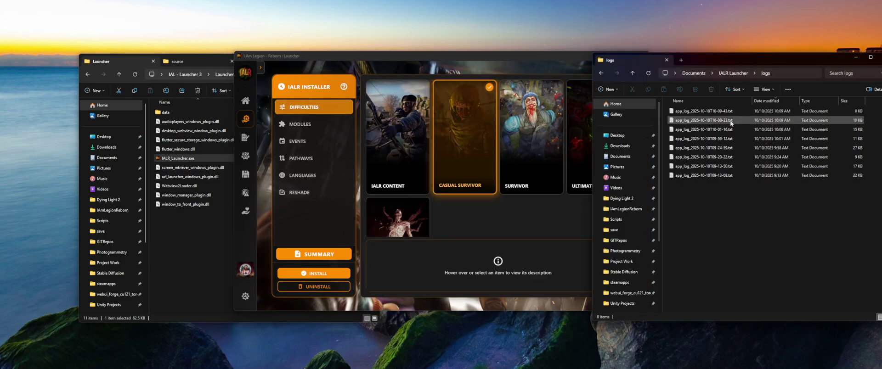
double_click(702, 121)
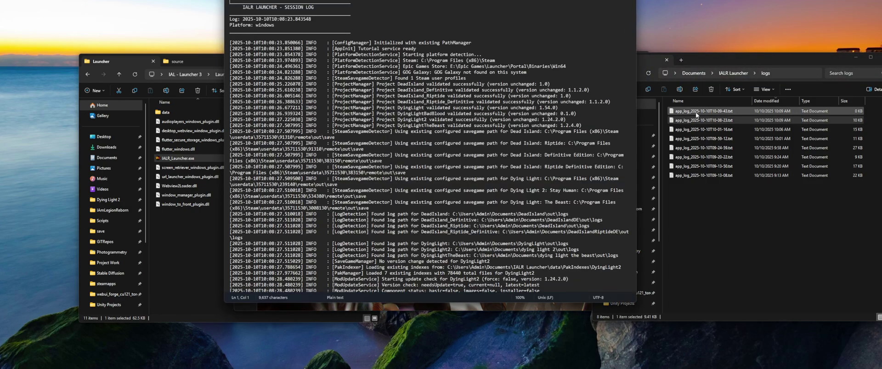
scroll(469, 142, "down", 11)
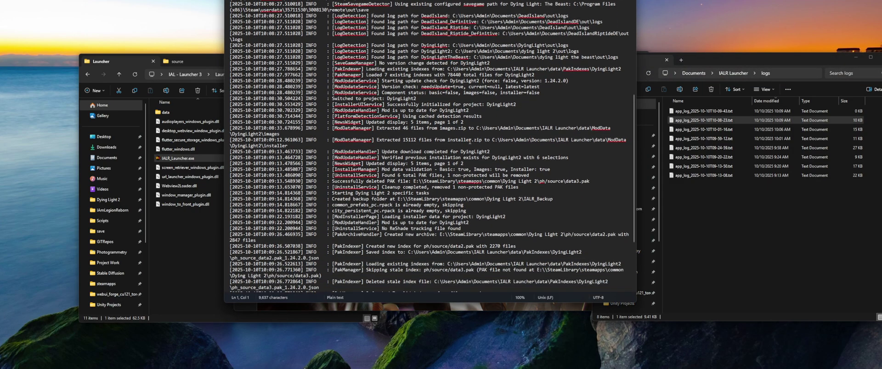
scroll(468, 142, "down", 5)
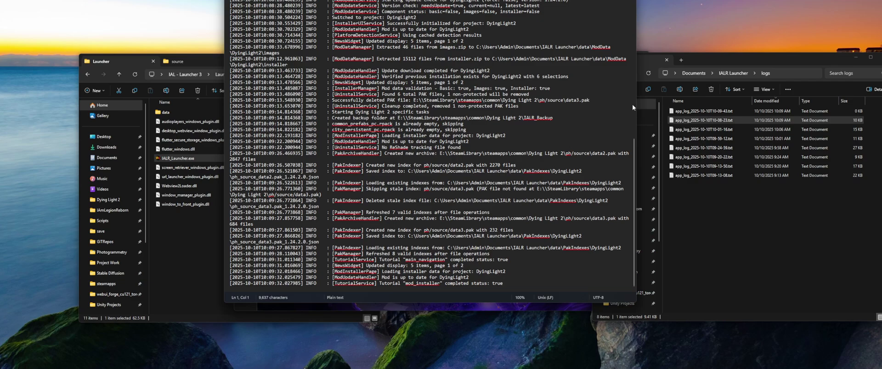
left_click_drag(638, 107, 771, 107)
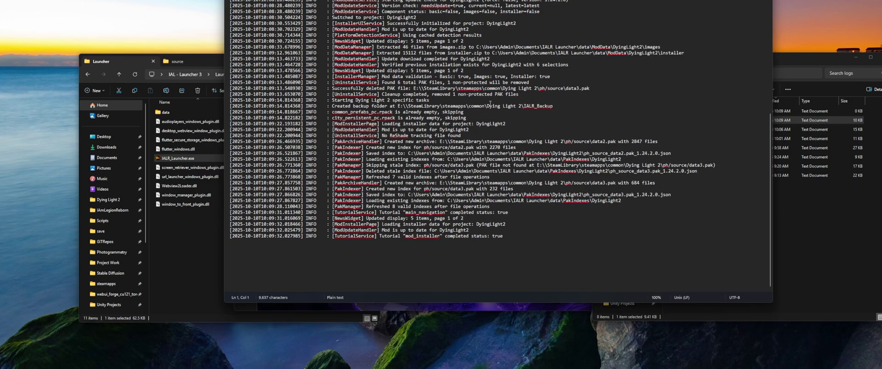
scroll(508, 137, "up", 3)
scroll(508, 136, "up", 2)
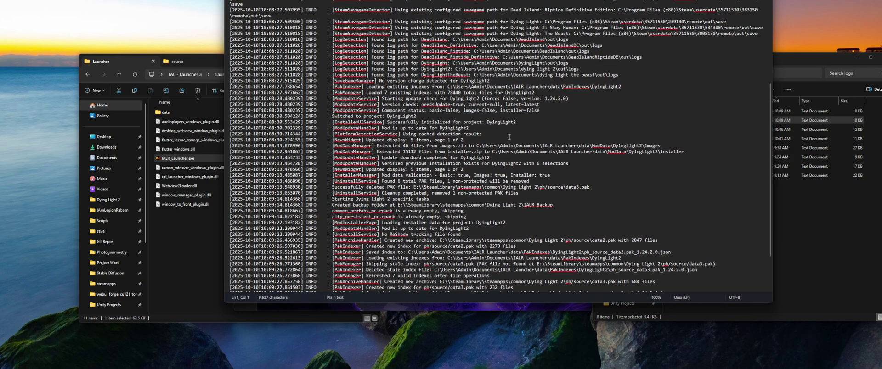
scroll(510, 137, "down", 3)
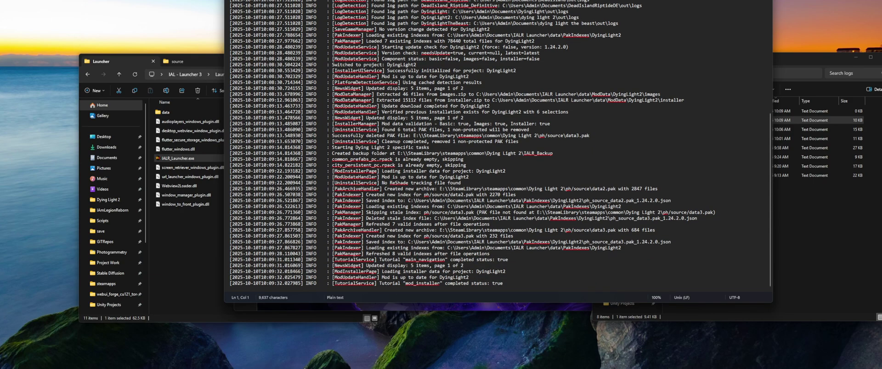
key("alt+F4")
left_click(775, 203)
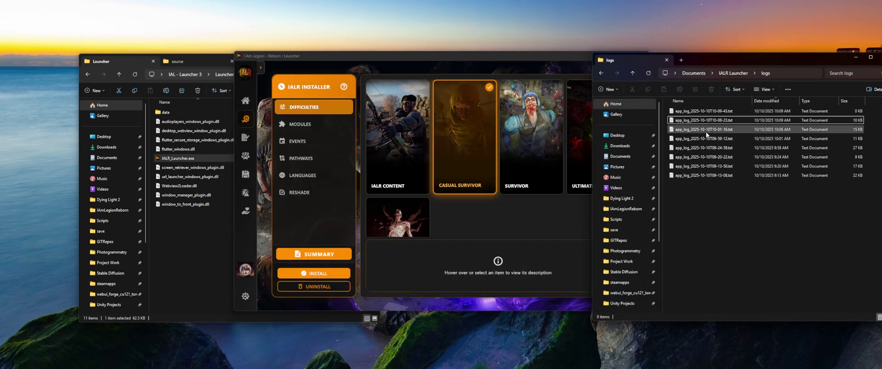
Reopen app_log_2025-10-10T10-08-23.txt, check the start of the session log, and close it again.
double_click(698, 120)
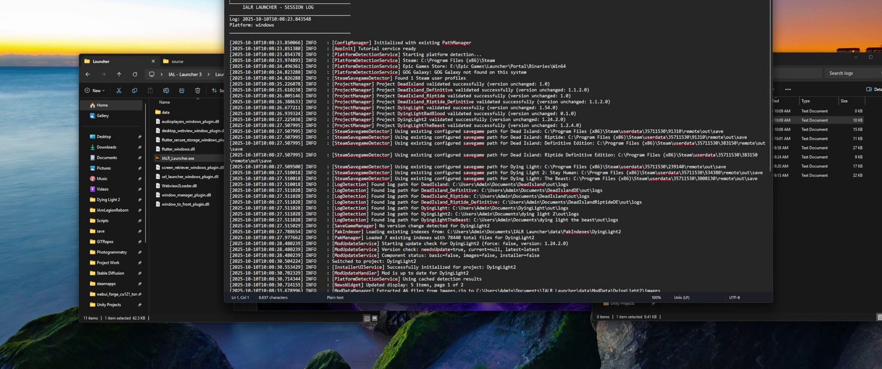
key("alt+F4")
left_click(706, 224)
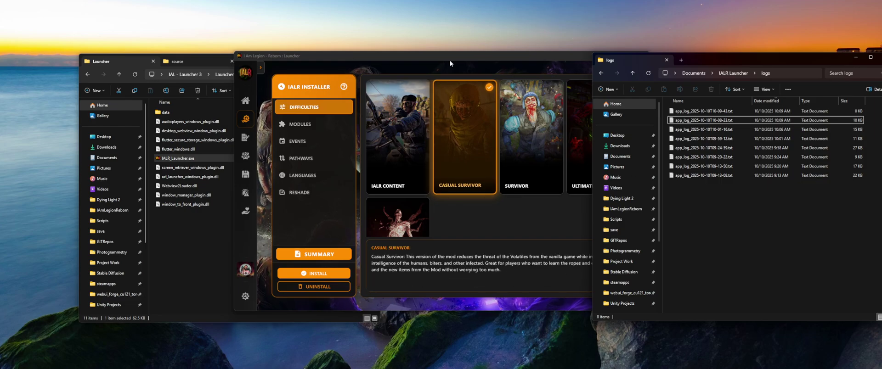
Check the installer's module, event and difficulty selections in the launcher and install the current Casual Survivor setup.
left_click(433, 57)
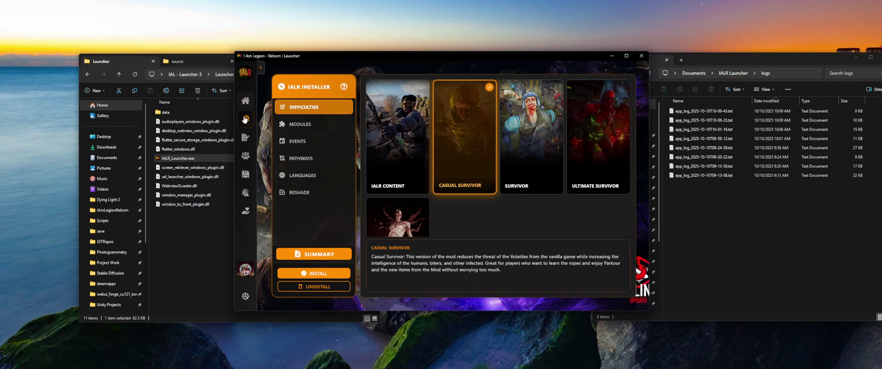
left_click(300, 124)
left_click(315, 151)
left_click(317, 169)
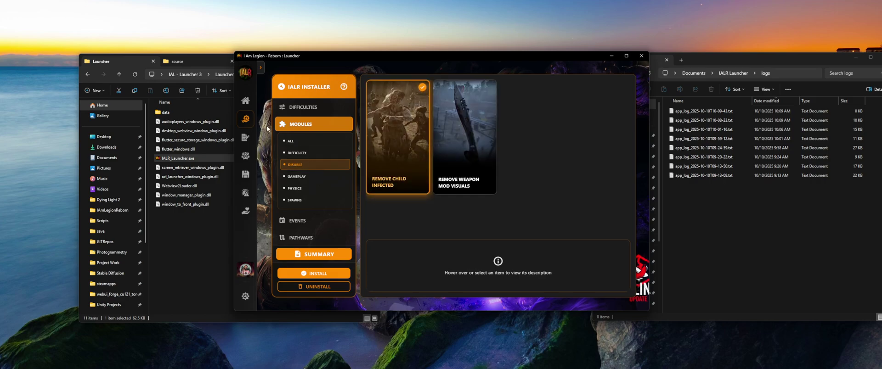
left_click(299, 220)
left_click(301, 106)
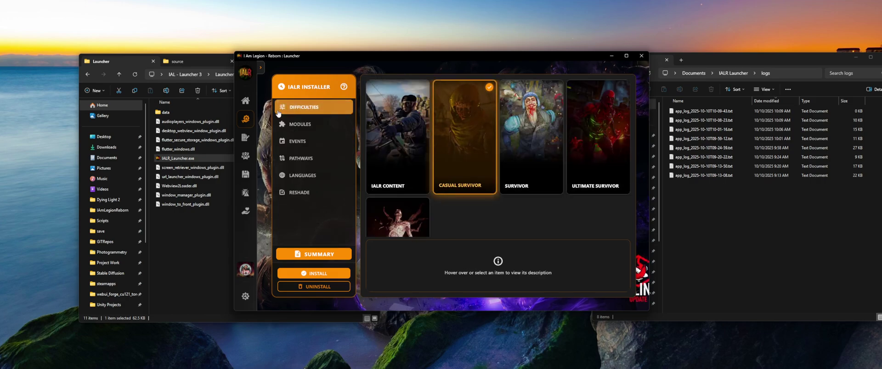
left_click(315, 275)
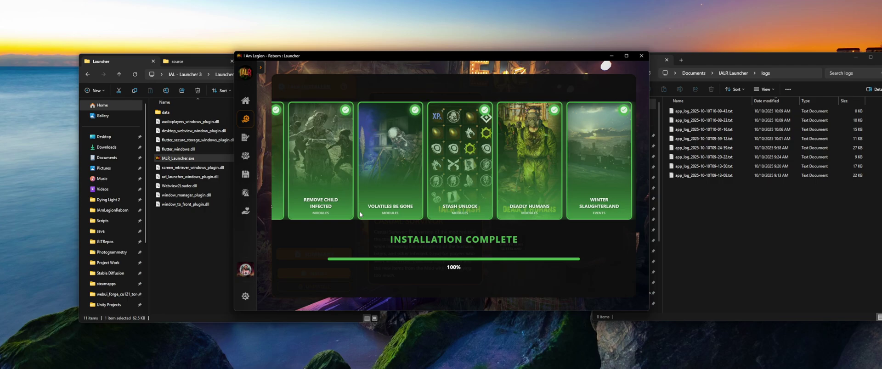
Inspect data2.pak and data3.pak in the Dying Light 2 ph\source folder after the installation.
left_click(186, 60)
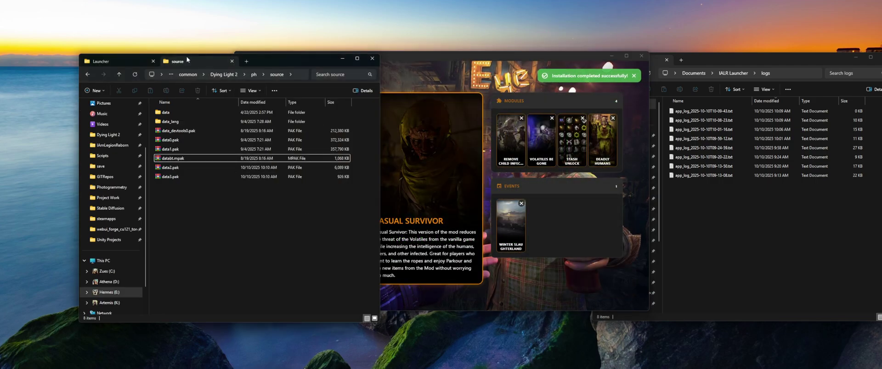
left_click(173, 168)
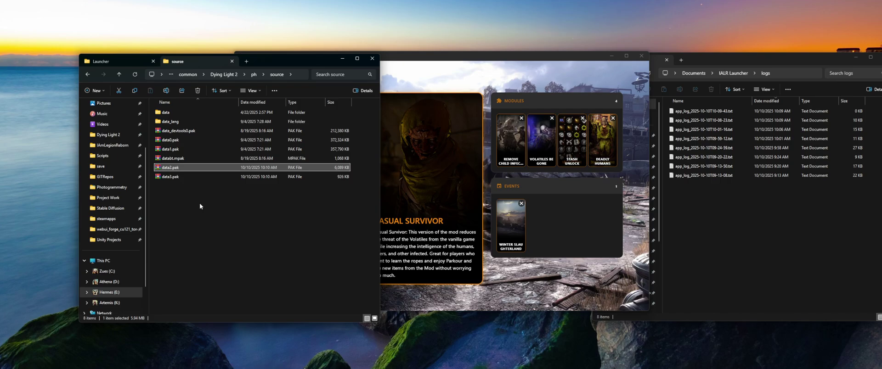
left_click(202, 177)
Select the Apex Predator pathway, the Chinese language, and the Low Gravity, 5479 Days Later and Hyper Mode events in the installer.
key("alt+Tab")
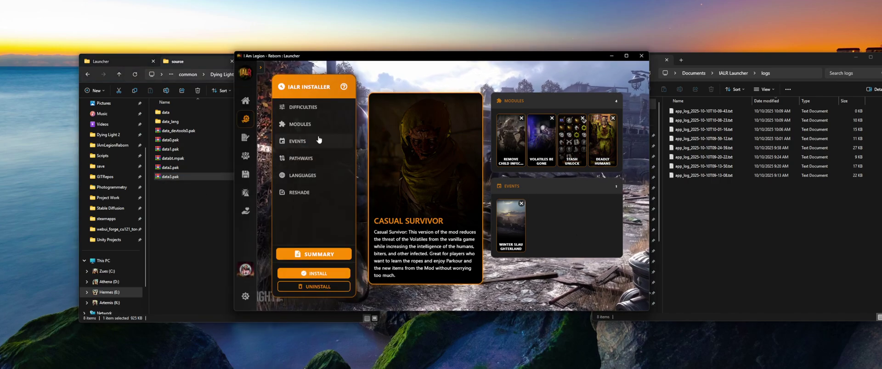
left_click(303, 158)
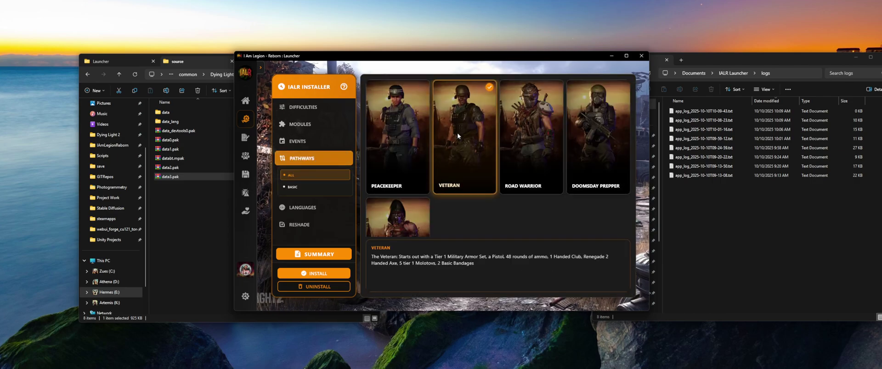
left_click(310, 207)
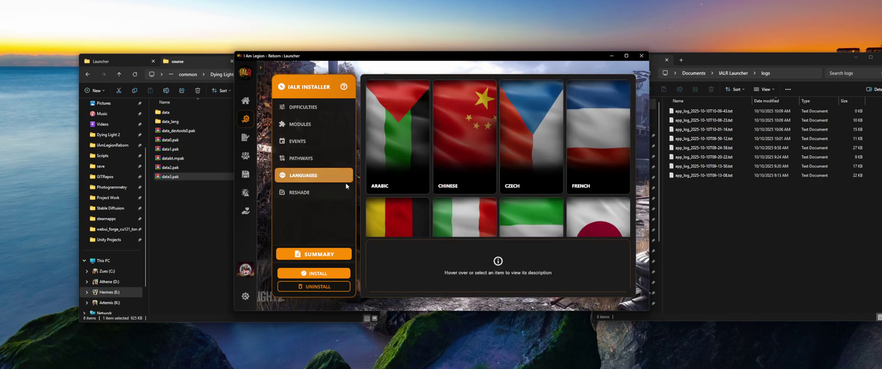
left_click(330, 142)
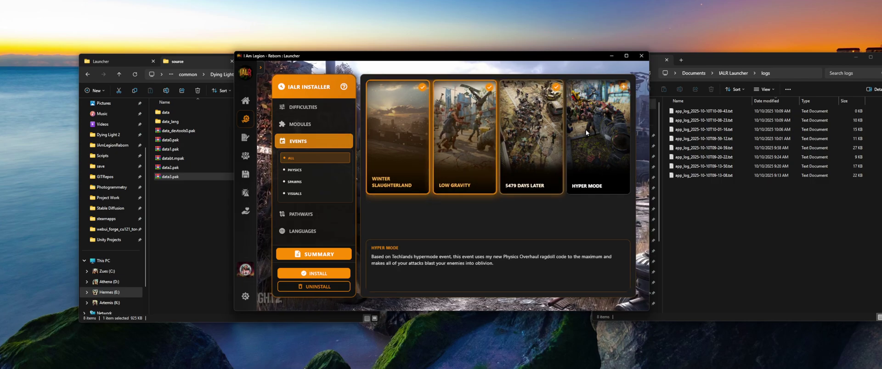
Add the Physics Overhaul and Levels Be Gone modules and install the complete selection.
left_click(300, 124)
scroll(442, 183, "down", 5)
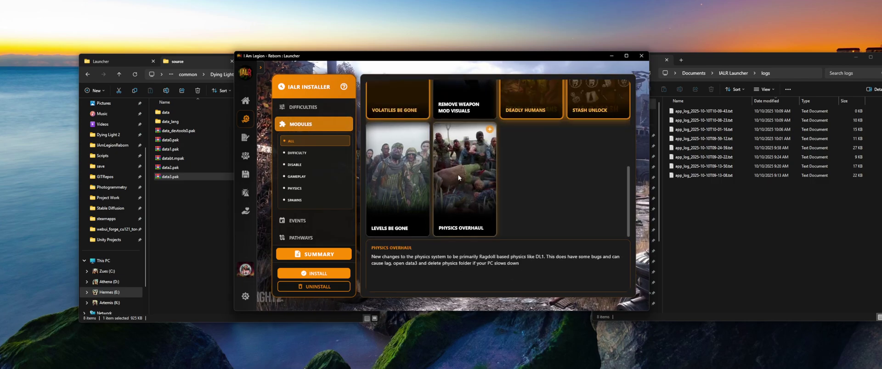
left_click(459, 174)
left_click(400, 193)
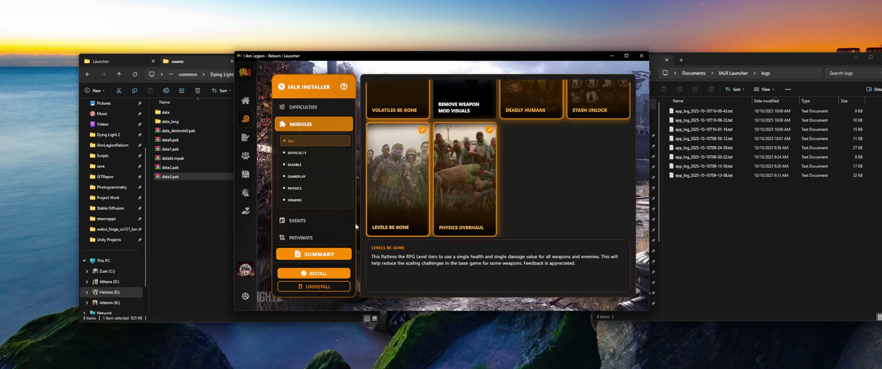
left_click(306, 254)
left_click(316, 273)
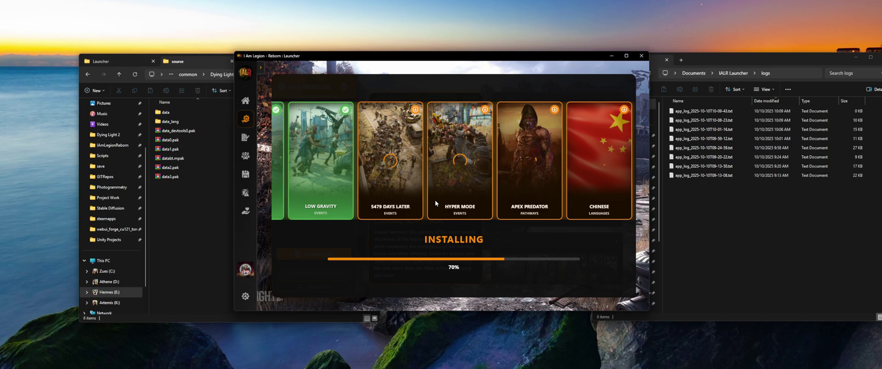
Inspect the rebuilt data3.pak in the game's source folder and return the launcher to its home page.
left_click(154, 214)
left_click(188, 176)
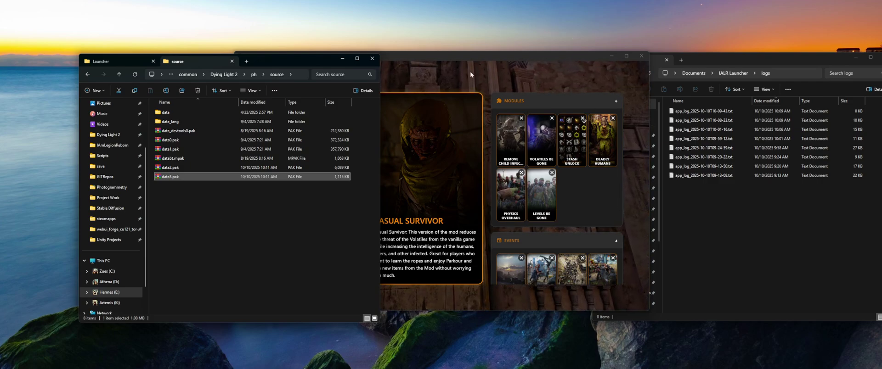
left_click(251, 103)
left_click(149, 252)
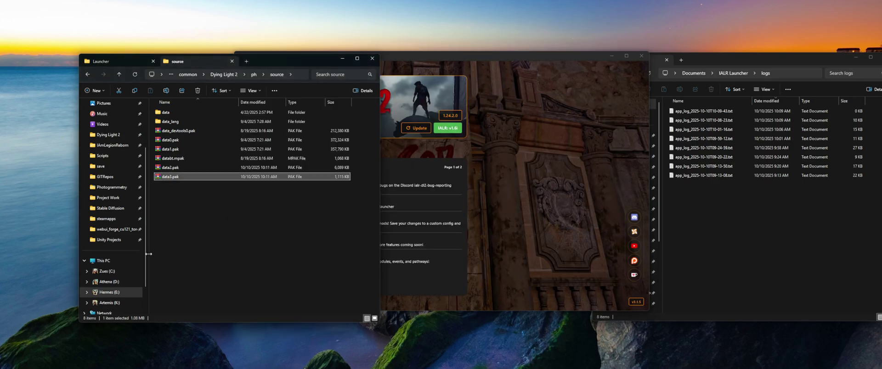
left_click(184, 201)
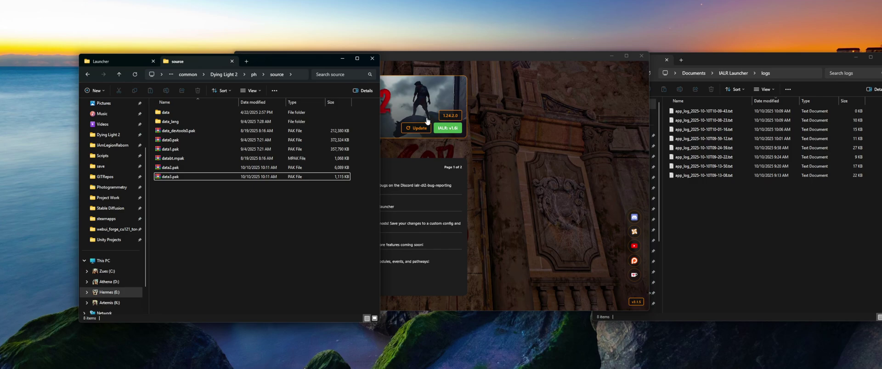
Go up from the logs folder to IALR Launcher and open its data folder.
left_click(691, 173)
key("alt+Up")
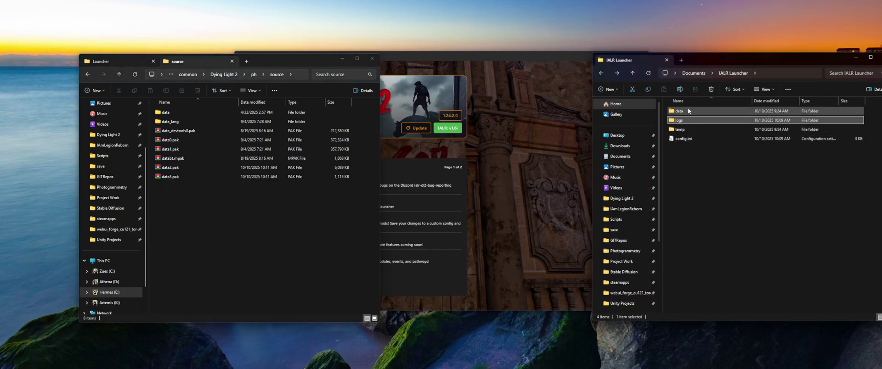
left_click(689, 111)
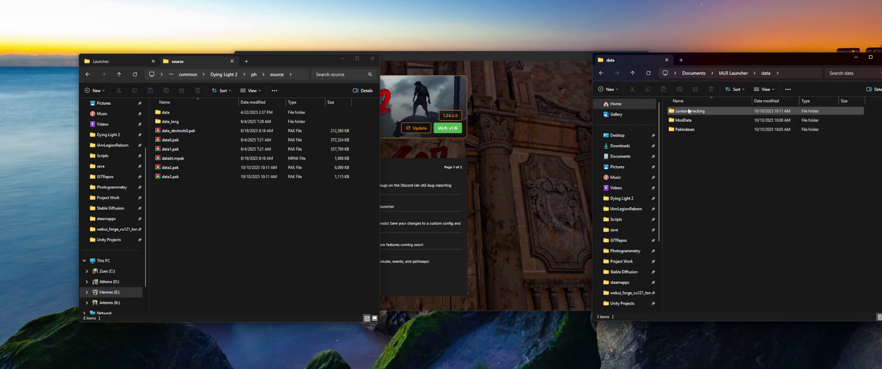
Go back up to the IALR Launcher documents folder, close the launcher and delete all of the folder's contents.
double_click(683, 111)
left_click(534, 128)
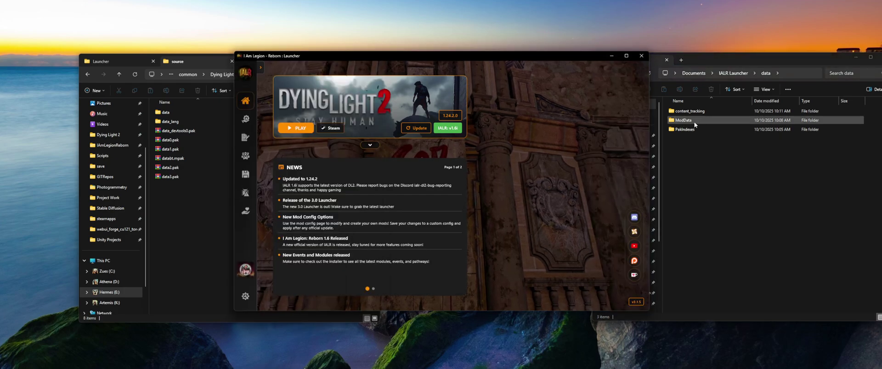
left_click(694, 147)
key("alt+Left")
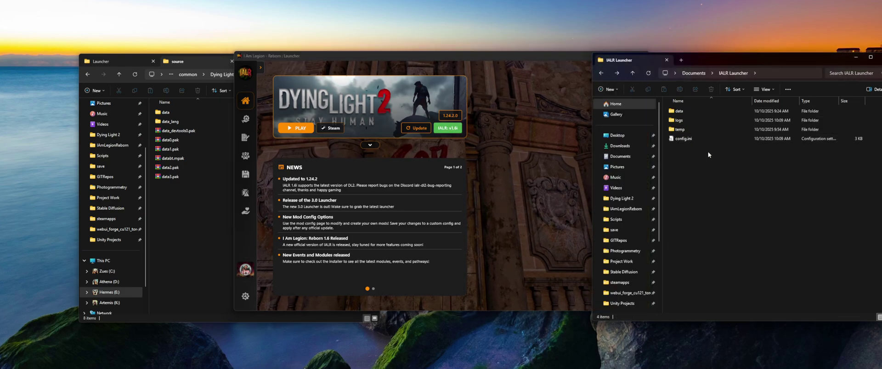
key("ctrl+a")
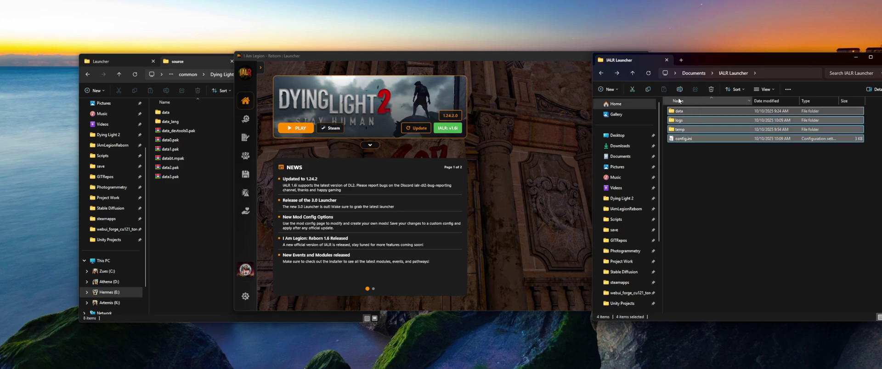
key("alt+Tab")
left_click(642, 56)
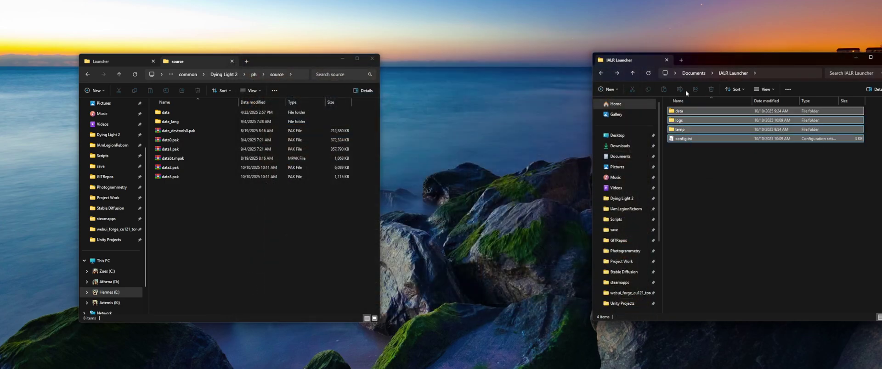
key("Delete")
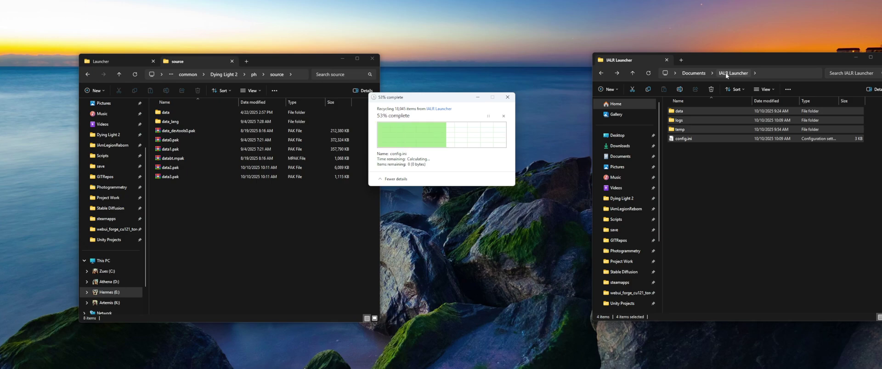
Start IALR_Launcher.exe again from the Launcher folder and skip the welcome tutorial.
left_click(137, 64)
double_click(174, 159)
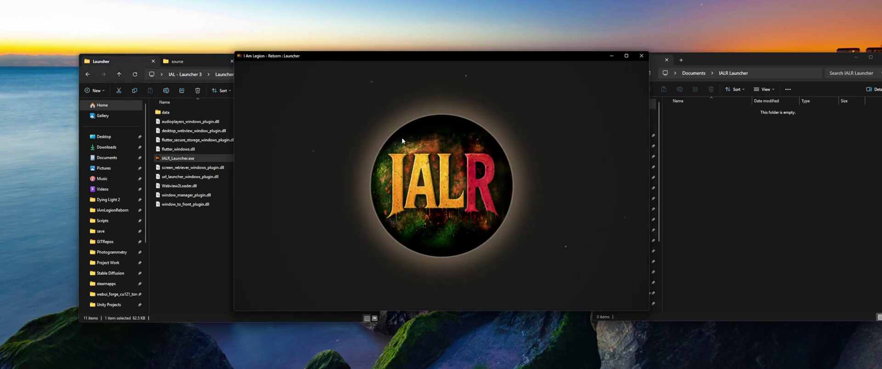
left_click(707, 165)
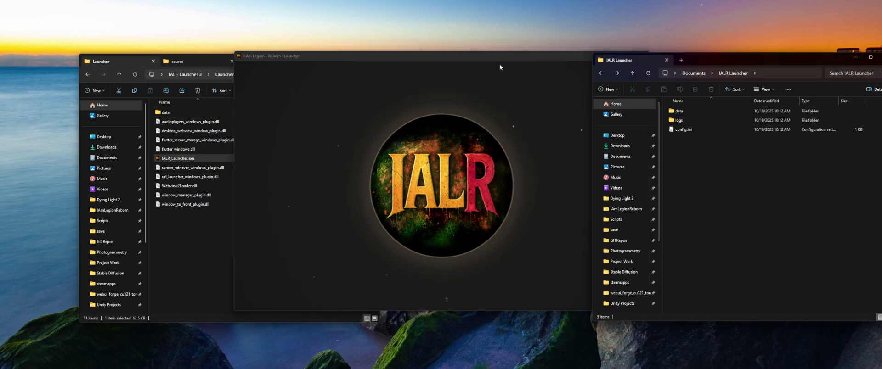
left_click_drag(429, 48, 435, 59)
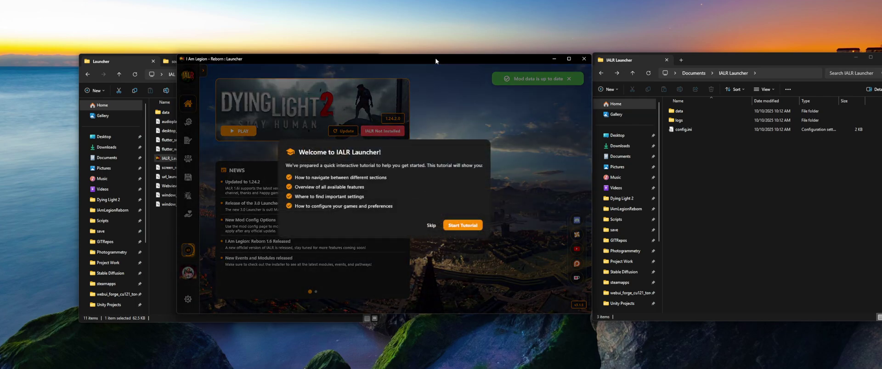
left_click(431, 225)
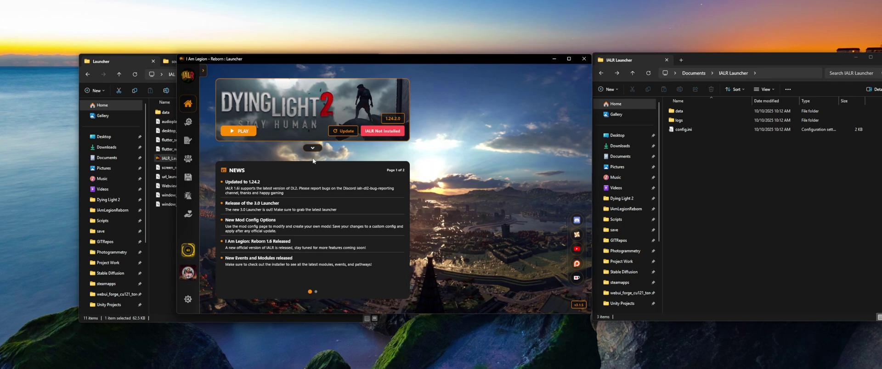
Open the launcher's game settings and select Dying Light to review its project path.
left_click(188, 300)
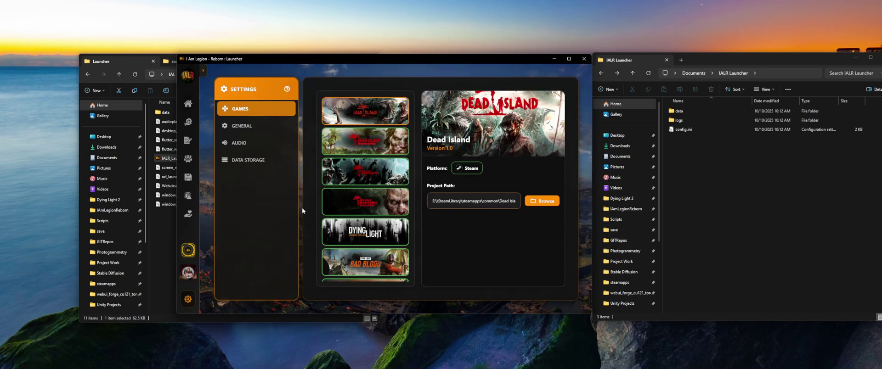
left_click(442, 226)
scroll(362, 130, "down", 2)
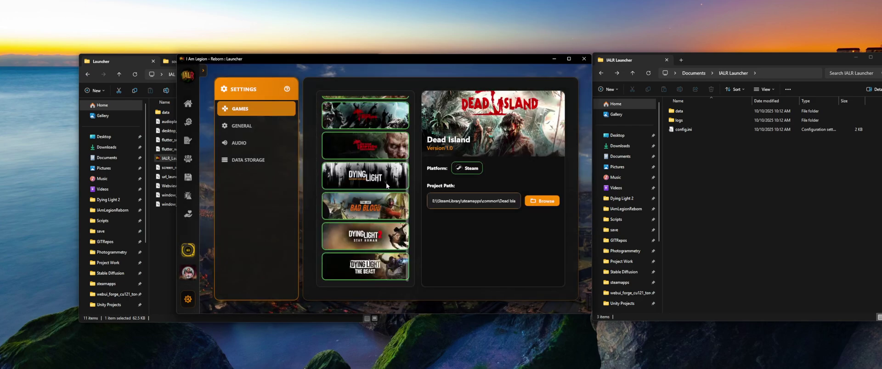
left_click(386, 183)
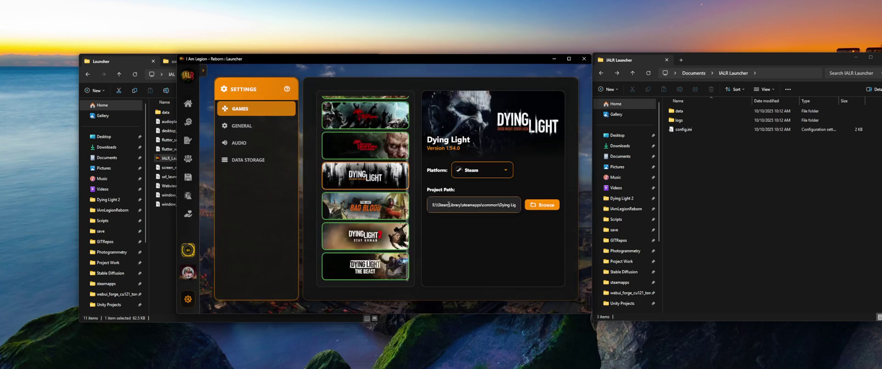
left_click_drag(434, 204, 562, 210)
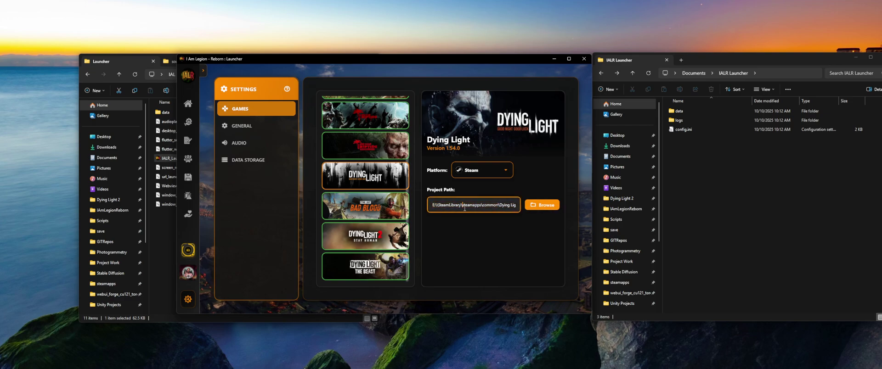
left_click(489, 237)
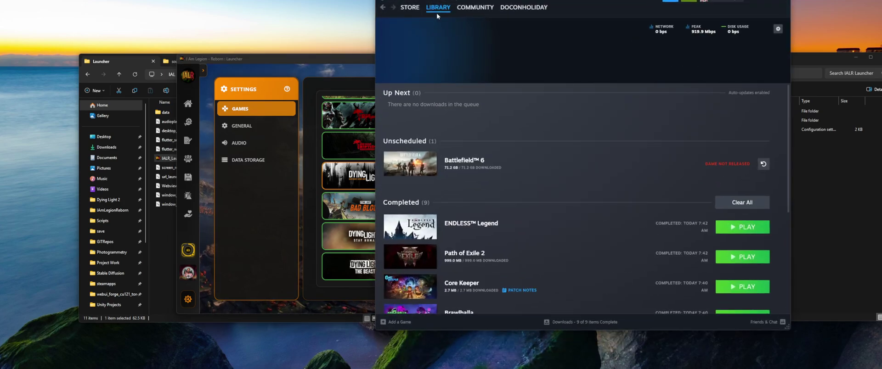
Switch to Steam, search the library for "dying" and open the Dying Light page.
left_click(437, 14)
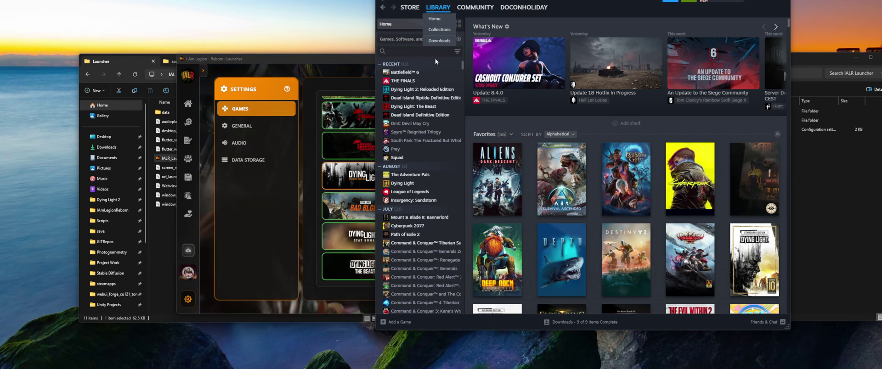
left_click(402, 52)
type("dying")
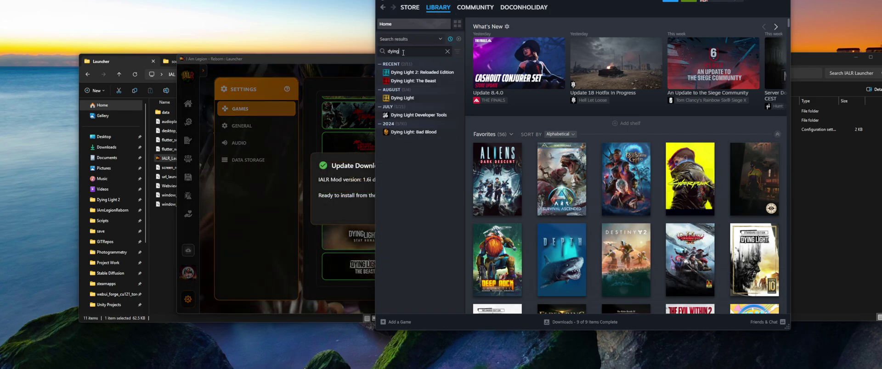
left_click(416, 99)
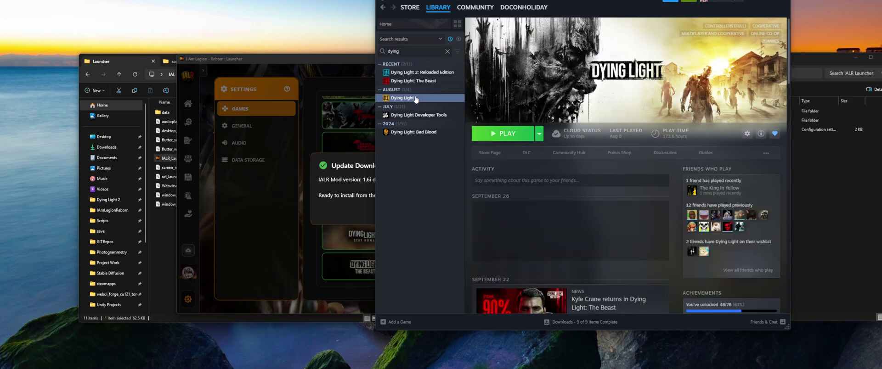
Dismiss the launcher's download notice and browse Dying Light's local files from the Steam library.
left_click(351, 202)
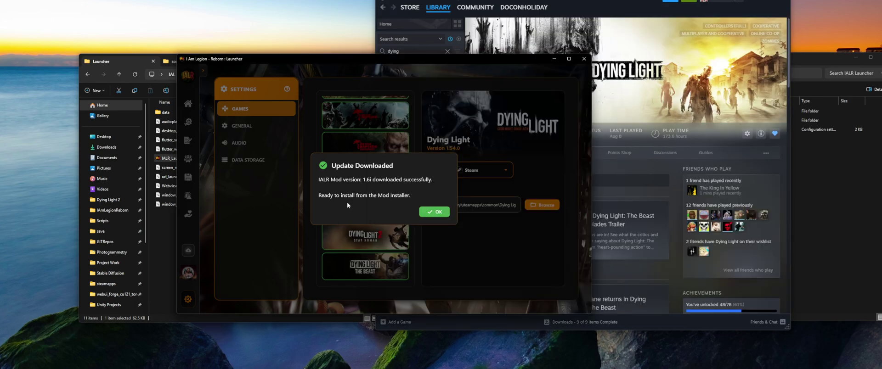
left_click(432, 214)
left_click(410, 98)
right_click(406, 99)
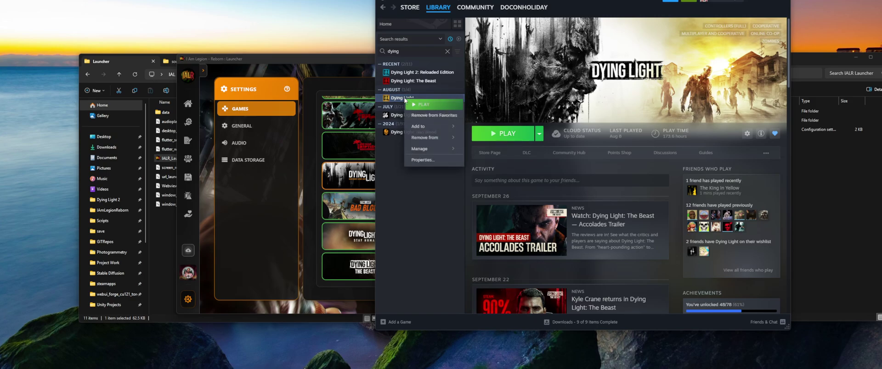
mouse_move(429, 149)
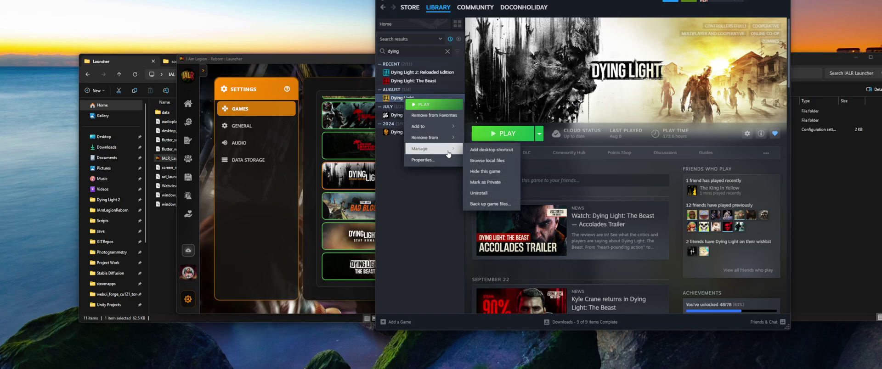
left_click(493, 162)
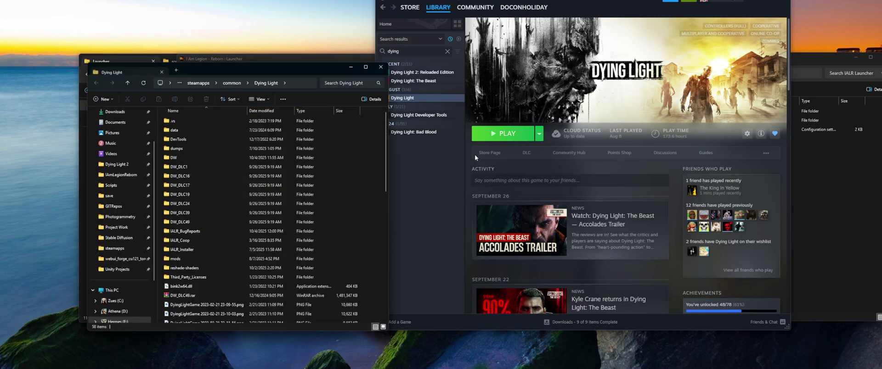
Take the E:\SteamLibrary\steamapps\common\Dying Light path from File Explorer and apply it as Dying Light's project path in the launcher.
left_click_drag(271, 67, 499, 59)
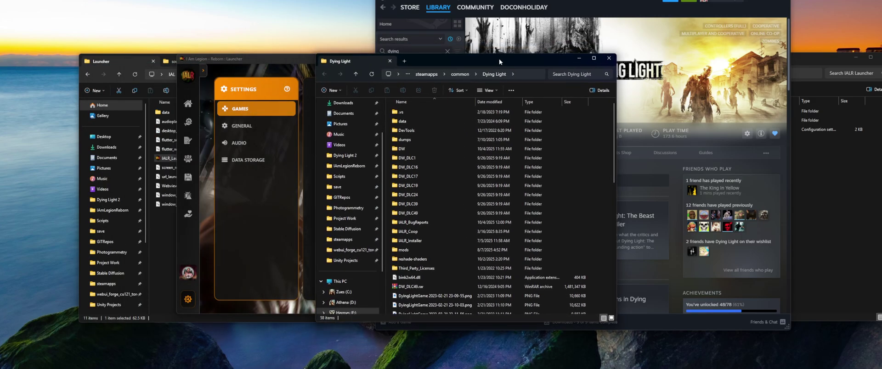
left_click(506, 78)
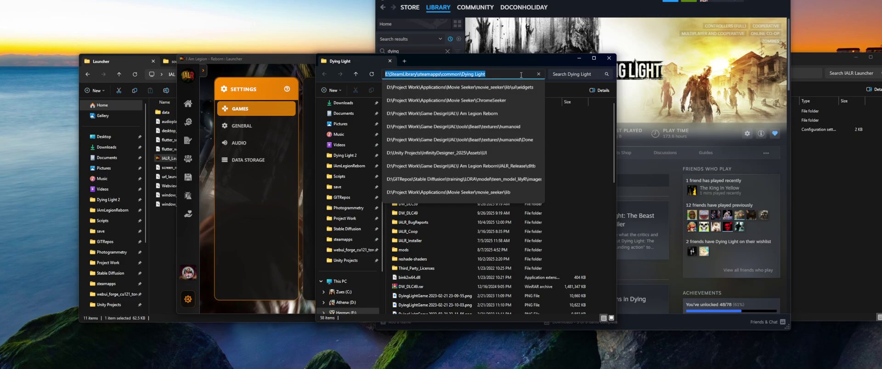
left_click(303, 204)
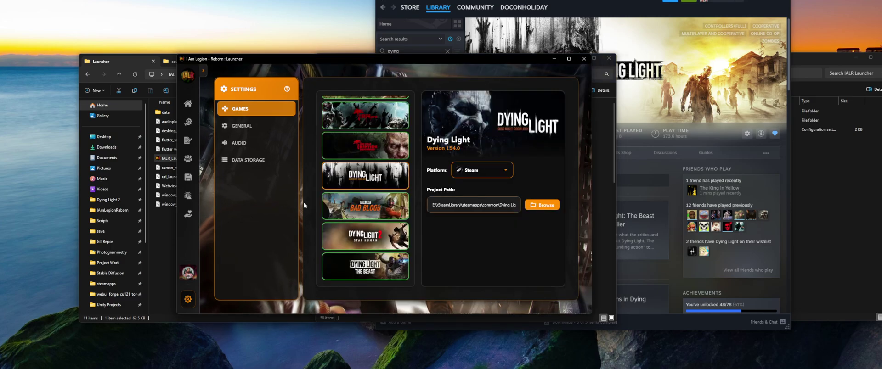
left_click(466, 209)
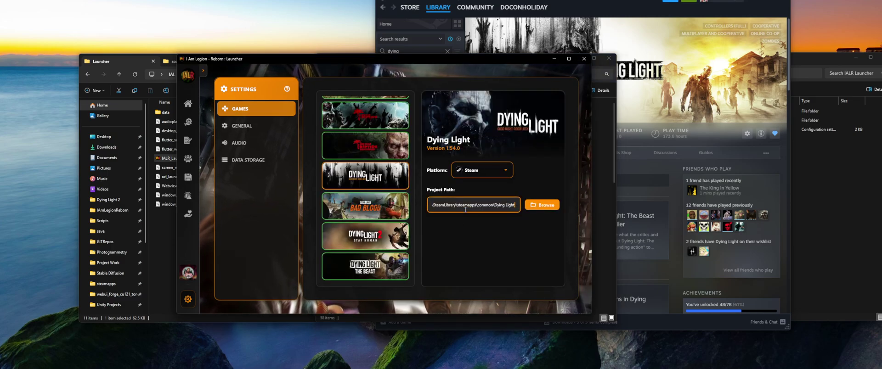
key("Return")
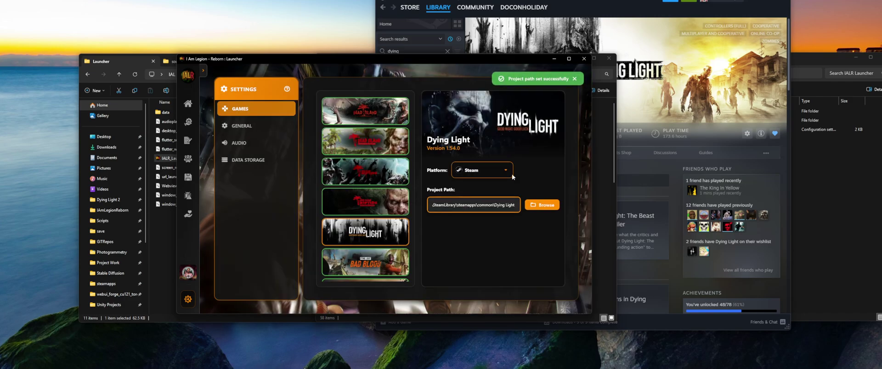
Return to the launcher's home page, switch the active game to Dying Light and dismiss its mod download notice.
scroll(368, 186, "down", 2)
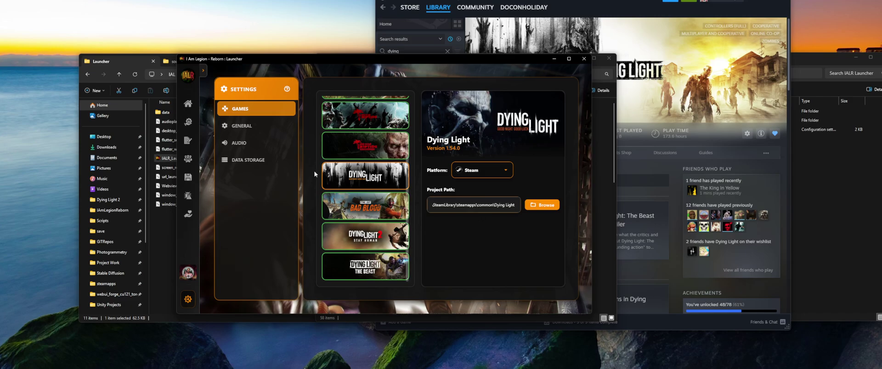
left_click(187, 104)
left_click(303, 102)
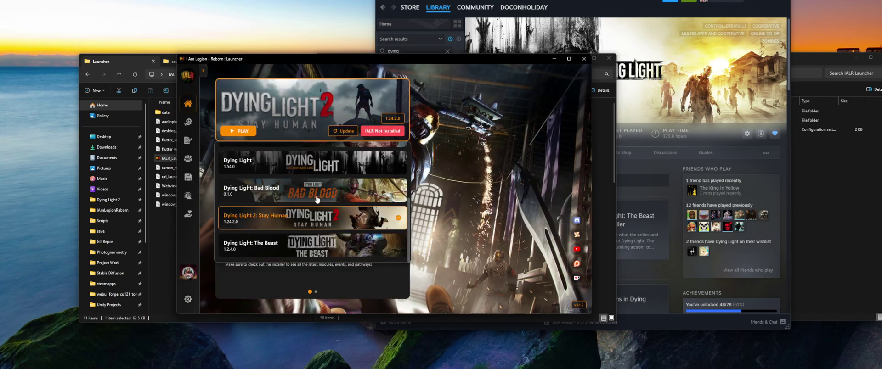
left_click(310, 163)
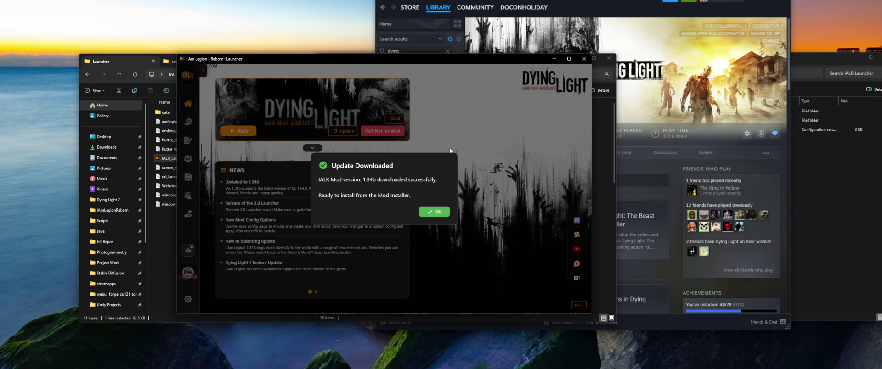
left_click(426, 214)
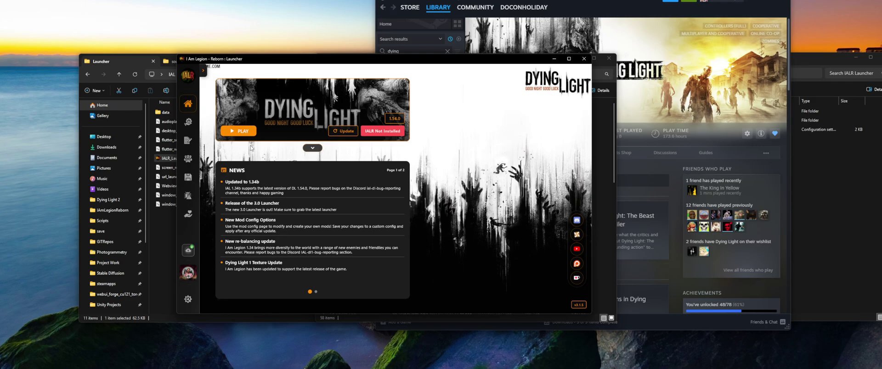
Open the game settings and switch Dying Light's platform to Epic Games Store and back to Steam.
left_click_drag(251, 148, 103, 119)
left_click(41, 271)
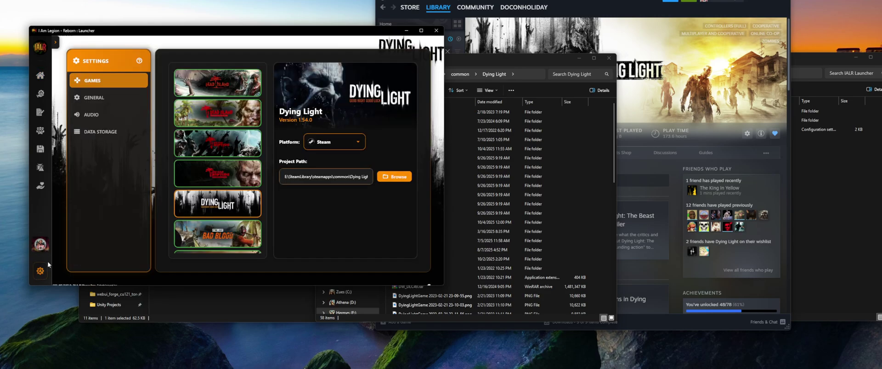
left_click(335, 142)
left_click(331, 157)
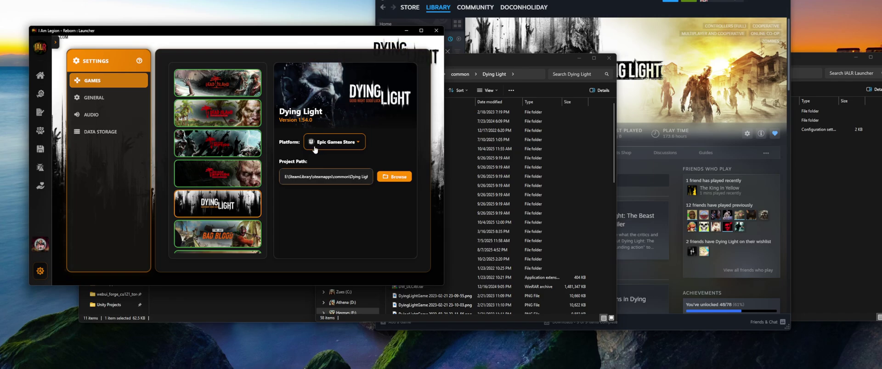
left_click(337, 145)
left_click(331, 128)
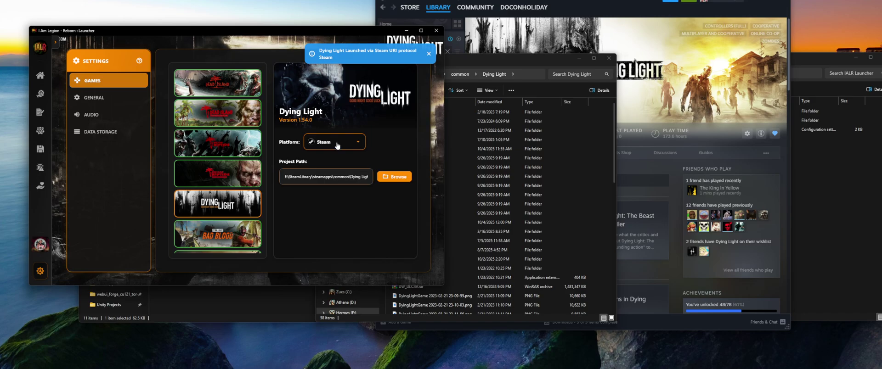
Set Dying Light's platform to Epic Games Store and launch the game from the launcher's home page.
left_click(336, 143)
left_click(337, 158)
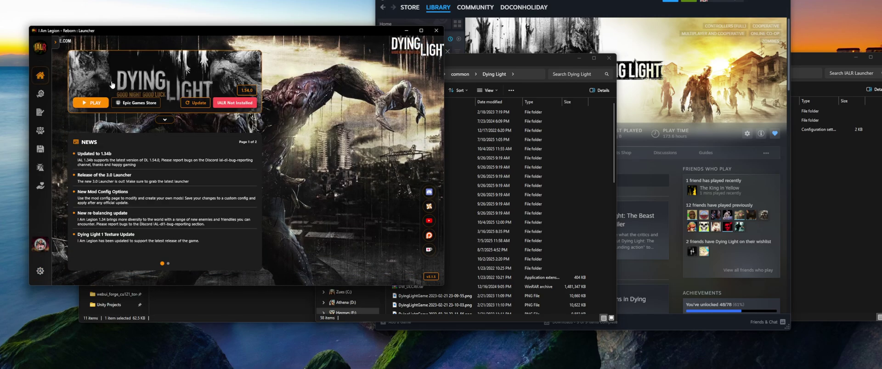
left_click(94, 103)
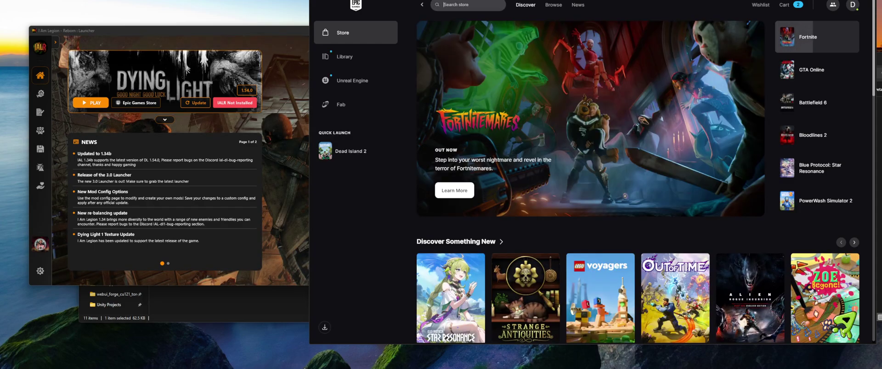
Look through the game library in the Epic Games launcher and put its window away.
left_click(353, 58)
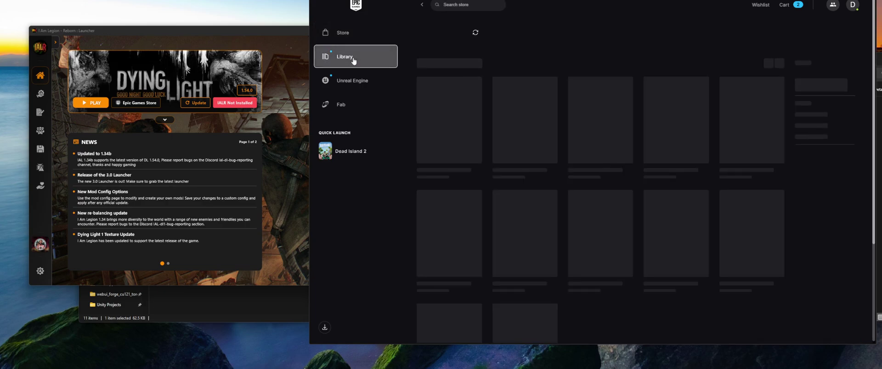
scroll(438, 138, "down", 3)
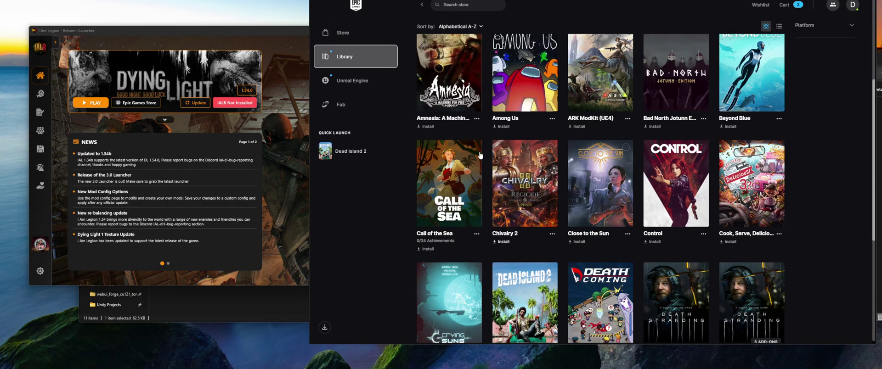
left_click(211, 120)
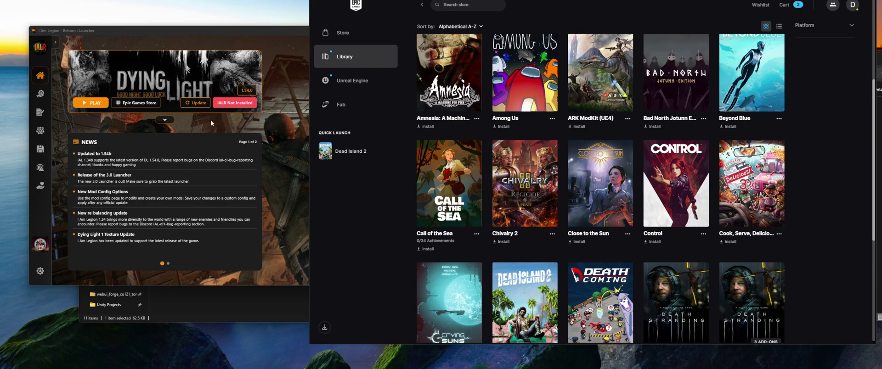
scroll(586, 191, "up", 3)
scroll(586, 190, "down", 10)
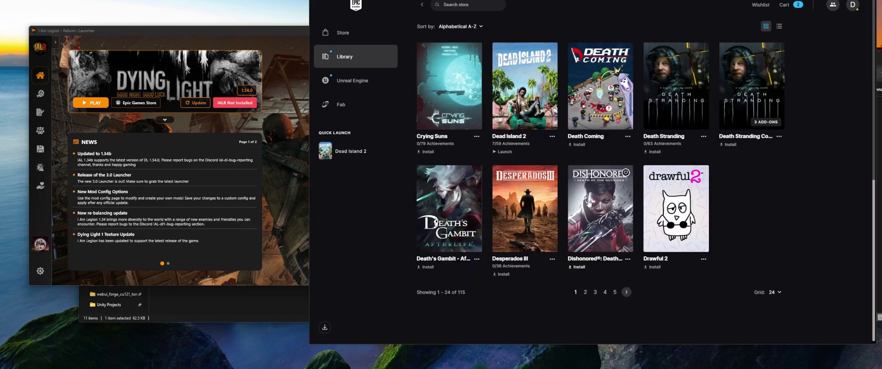
scroll(589, 204, "up", 12)
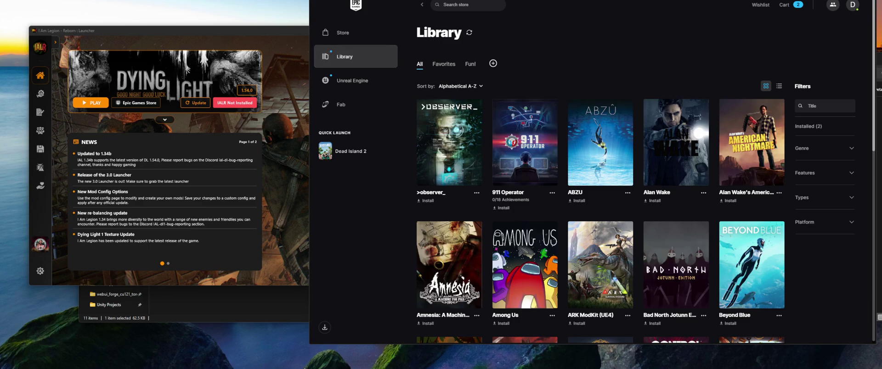
key("super+Down")
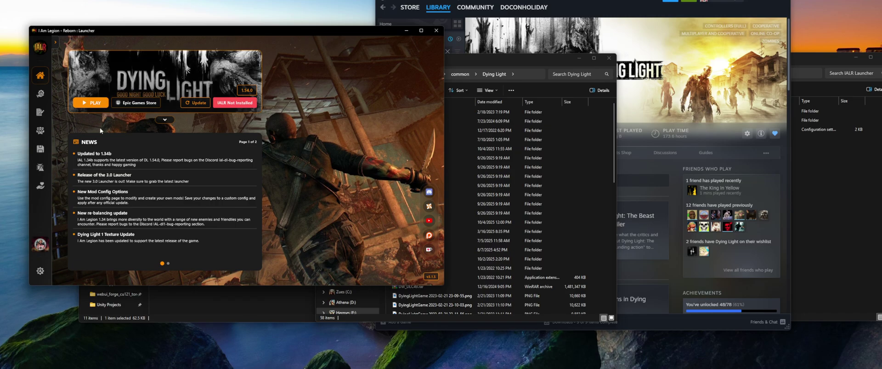
Open Dying Light's project path in the launcher's game settings and browse the C: and E: drives in File Explorer for game folders.
left_click(40, 272)
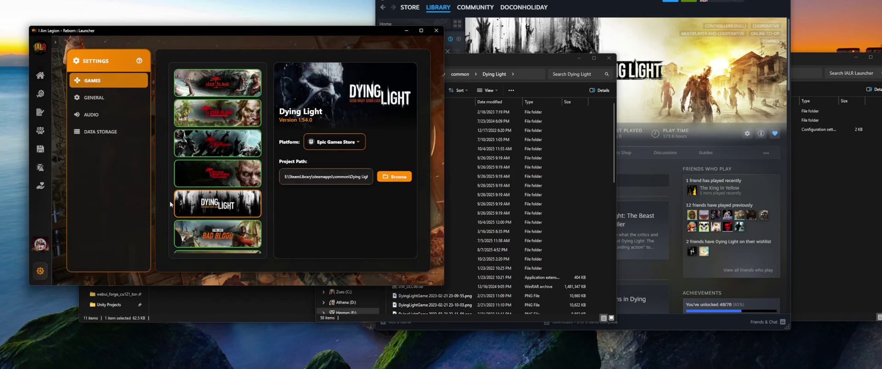
left_click(363, 176)
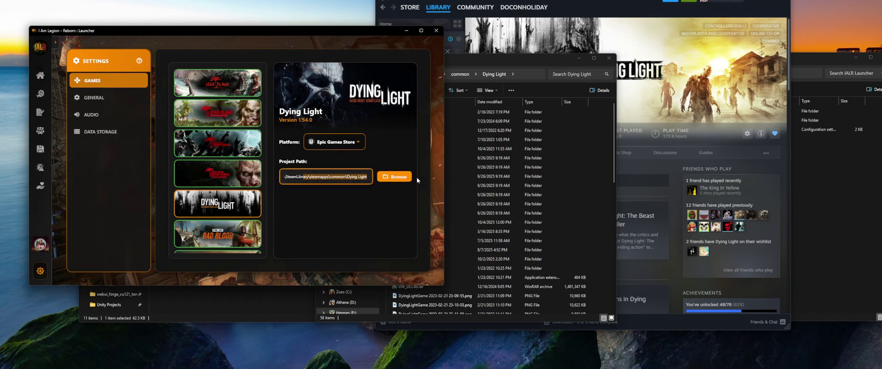
left_click(254, 293)
left_click(247, 61)
scroll(110, 275, "down", 3)
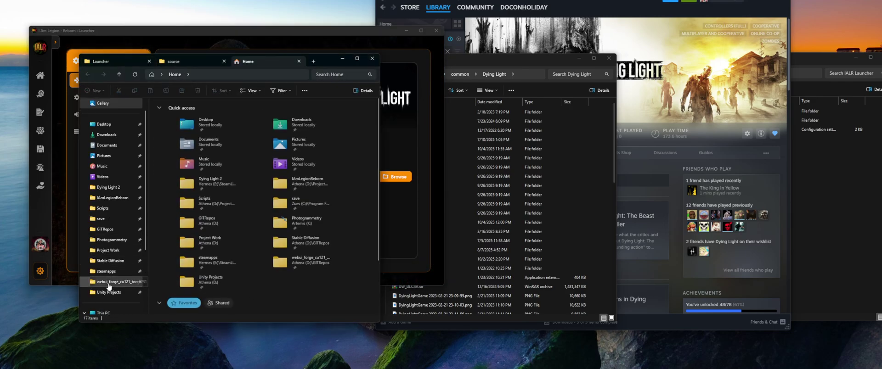
left_click(107, 239)
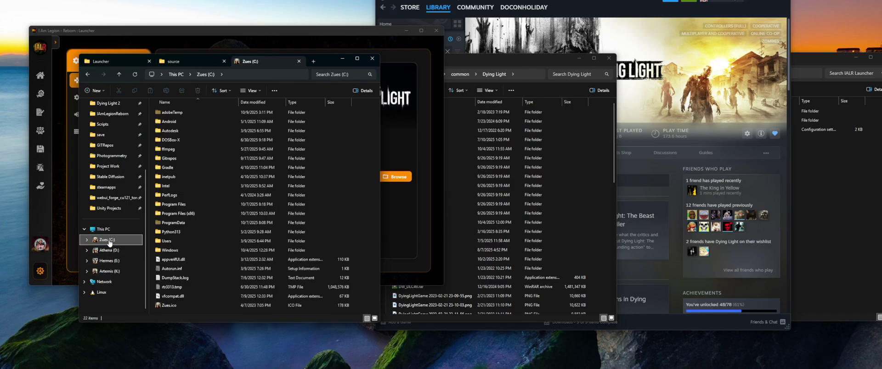
left_click(110, 261)
double_click(169, 142)
key("alt+Left")
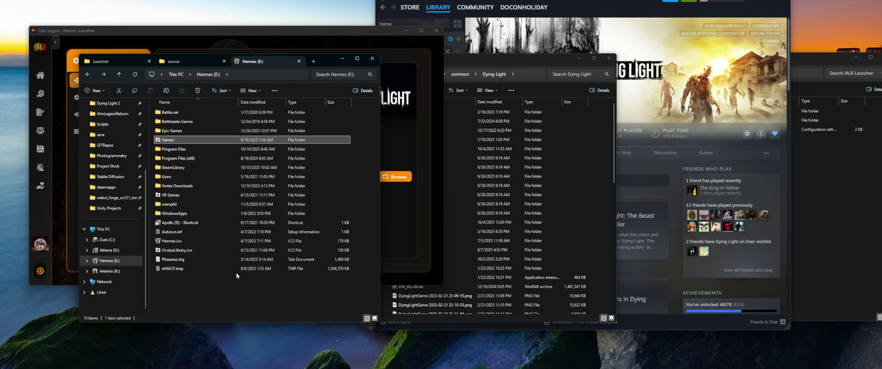
left_click(343, 59)
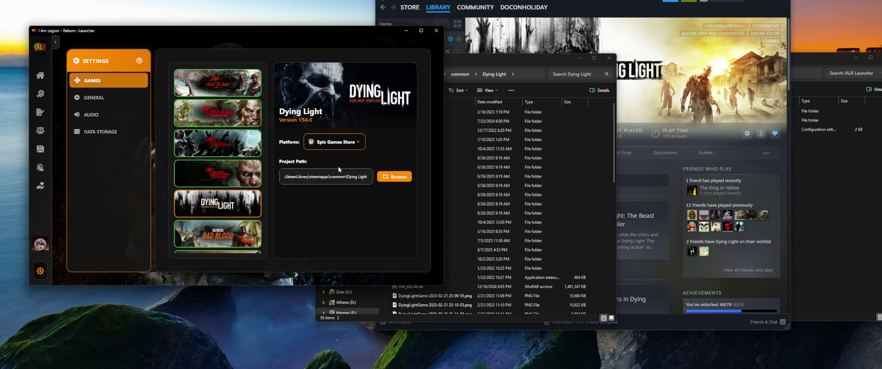
Review the end of Dying Light's project path in the game settings and return to the launcher's home page.
left_click(326, 177)
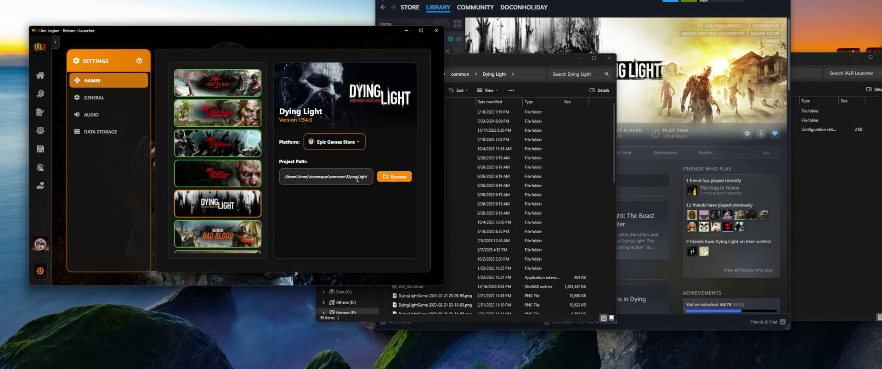
left_click_drag(311, 177, 369, 201)
left_click(355, 208)
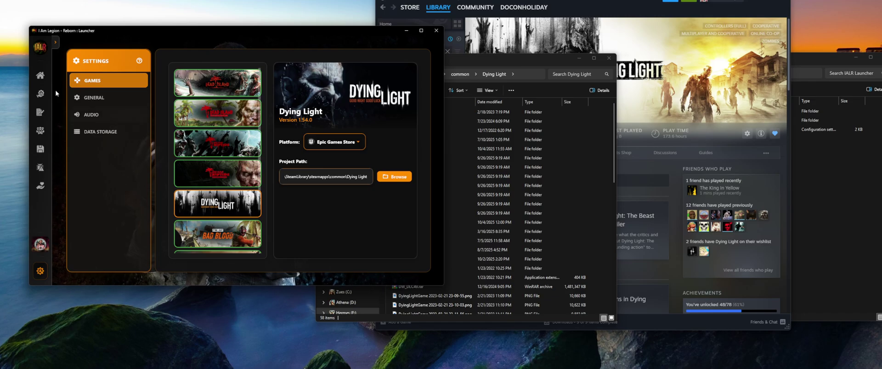
left_click(40, 75)
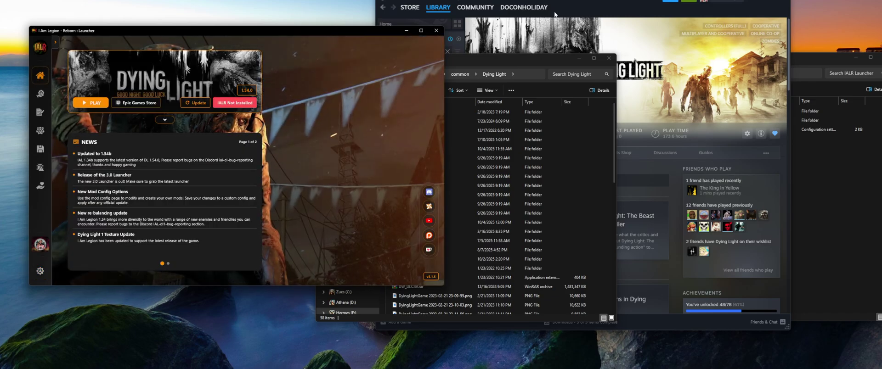
Switch to Steam, open the installed-files properties of Dying Light 2: Reloaded Edition and verify the integrity of its game files.
left_click_drag(583, 3, 543, 6)
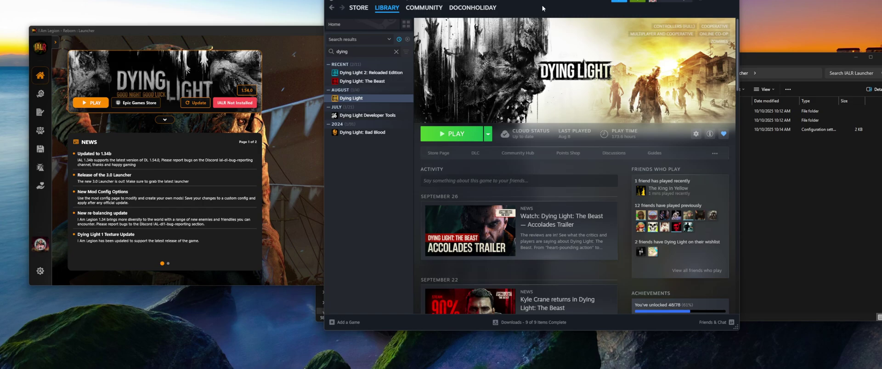
right_click(370, 74)
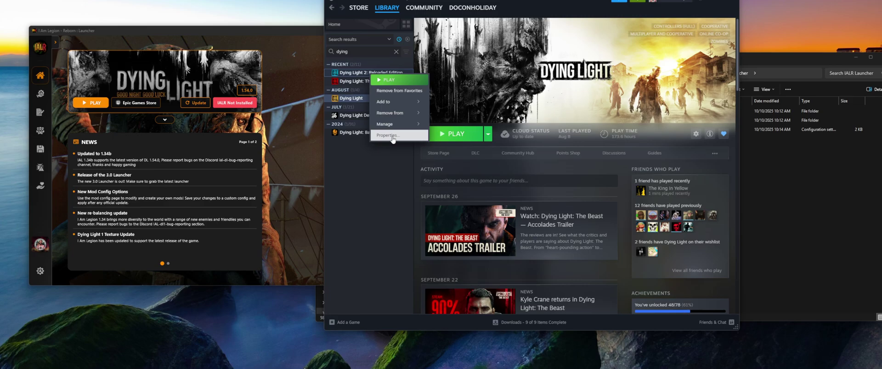
left_click(388, 135)
left_click(428, 124)
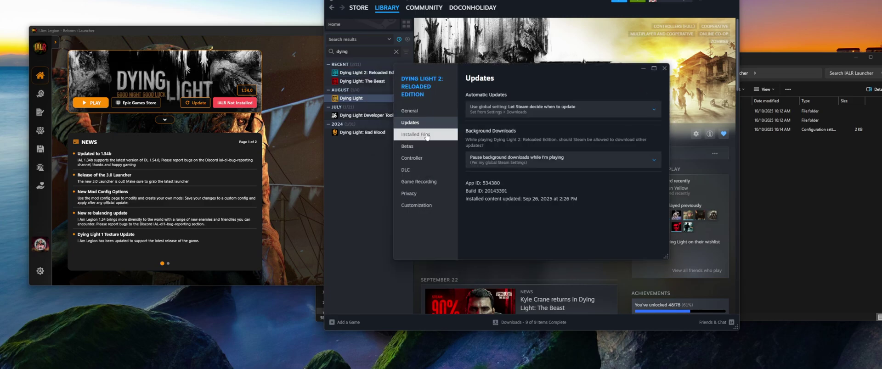
left_click(426, 135)
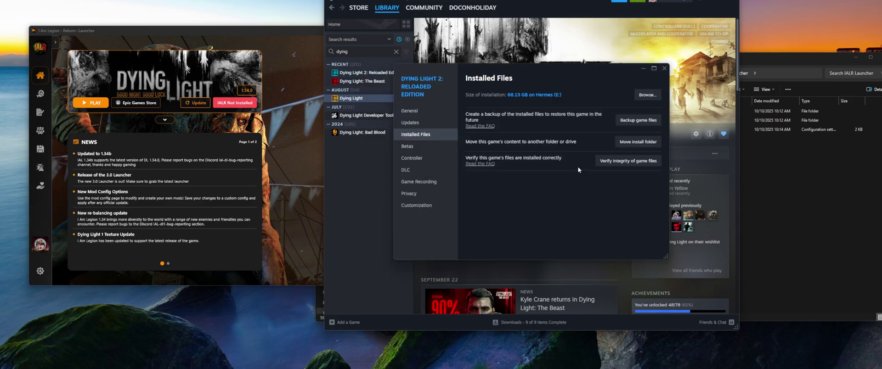
left_click(628, 162)
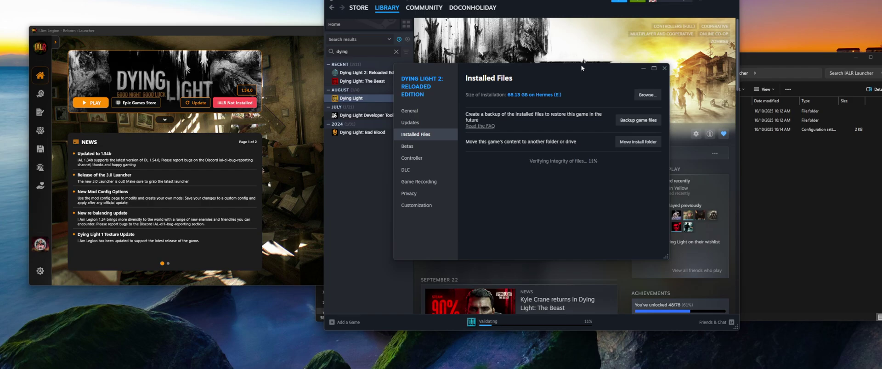
Open the installed-files properties of the original Dying Light, verify the integrity of its game files and close the properties.
left_click(663, 69)
right_click(351, 98)
left_click(364, 168)
left_click(416, 119)
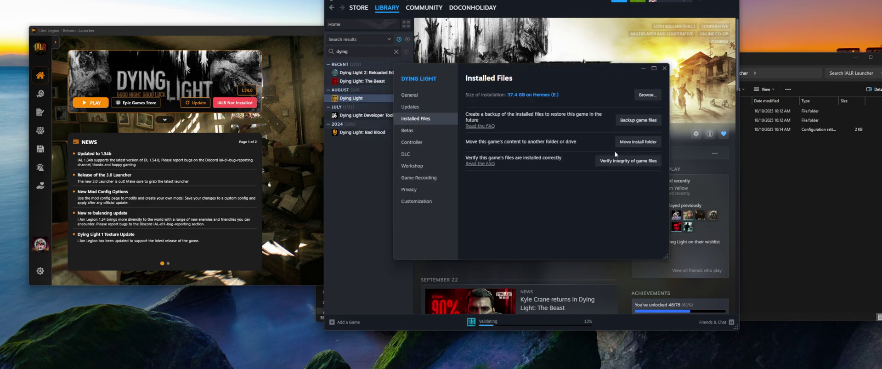
left_click(664, 69)
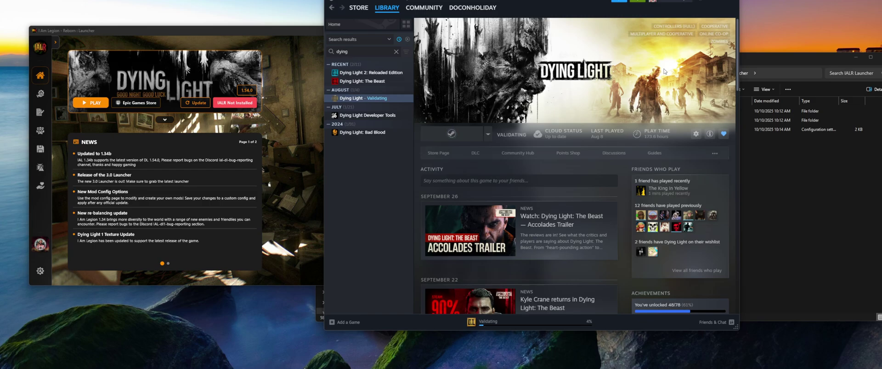
Examine the file validation progress and the completed items on Steam's downloads page.
left_click(504, 324)
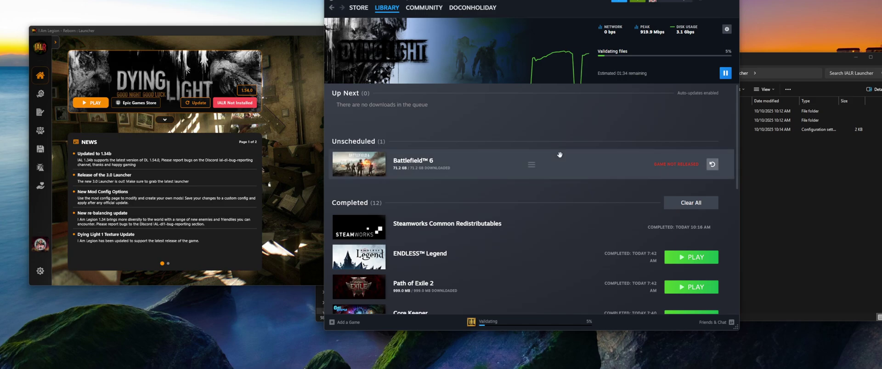
scroll(520, 150, "down", 5)
scroll(515, 168, "up", 5)
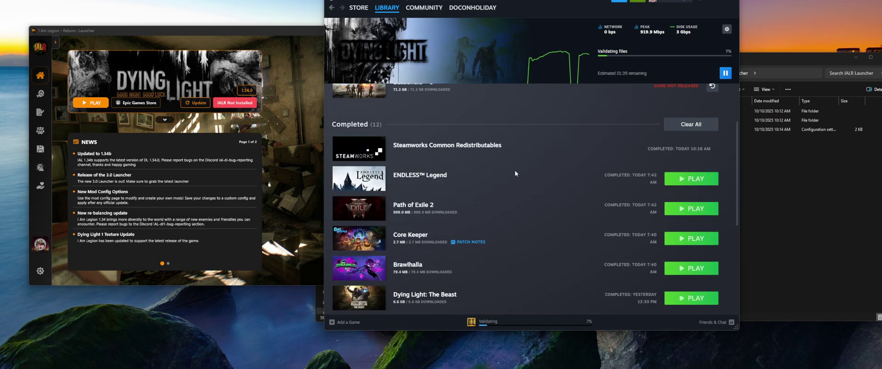
mouse_move(388, 8)
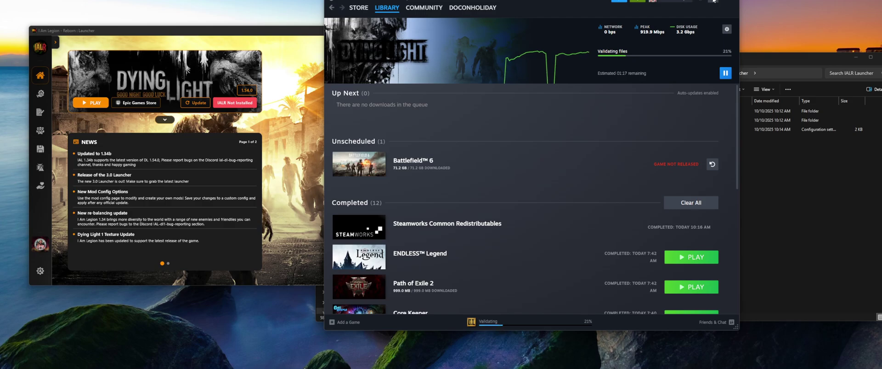
Bring the mod launcher forward, set Dying Light's platform to Steam in the game settings and return to the home page.
left_click_drag(286, 34, 330, 71)
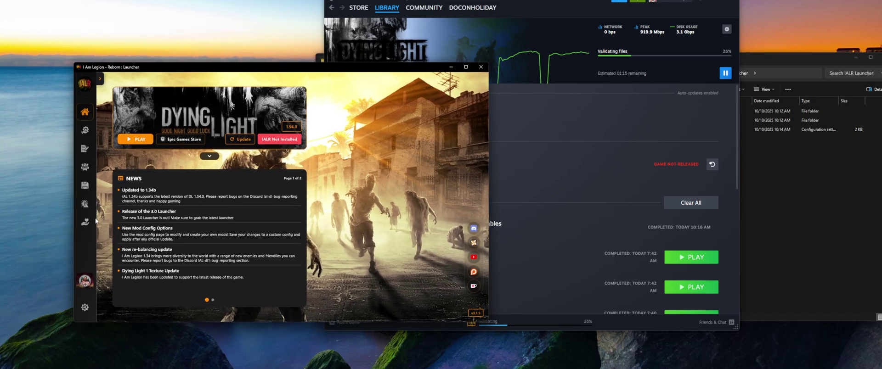
left_click(85, 309)
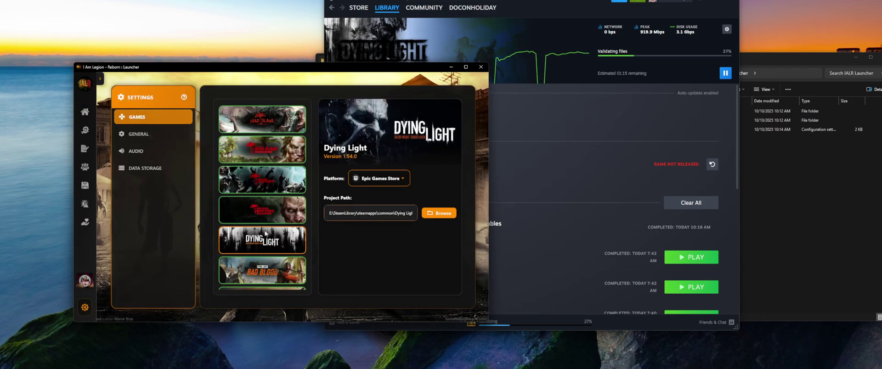
left_click(372, 186)
left_click(374, 162)
left_click(84, 112)
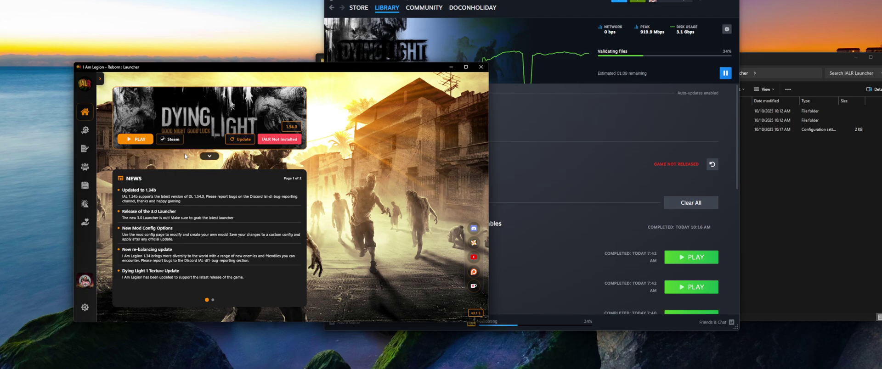
Launch Dying Light 2: Reloaded Edition from the Steam library using the "Play Dying Light 2: Reloaded Edition" launch option.
left_click(538, 4)
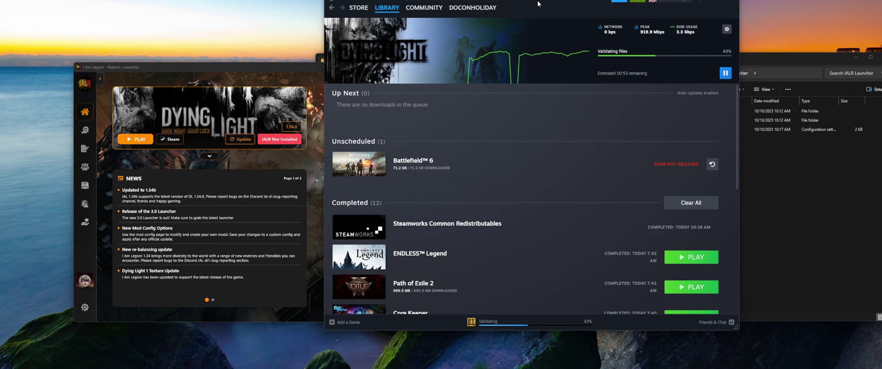
left_click(257, 67)
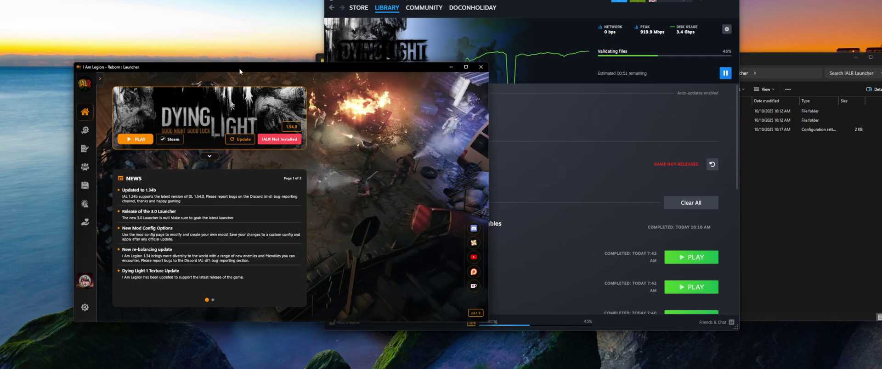
left_click(385, 8)
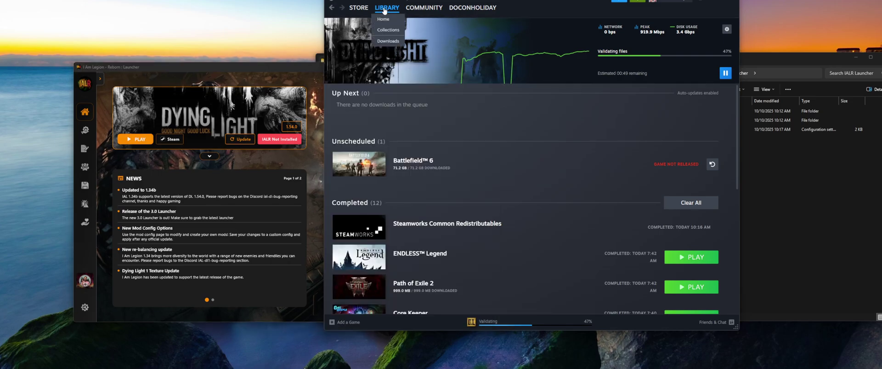
left_click(370, 72)
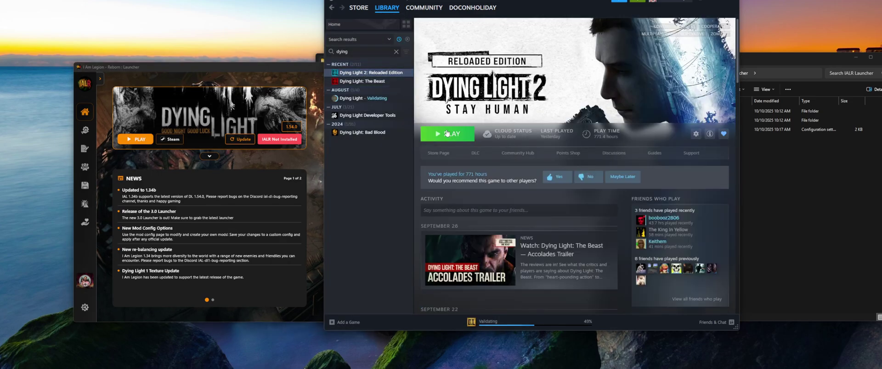
left_click(445, 137)
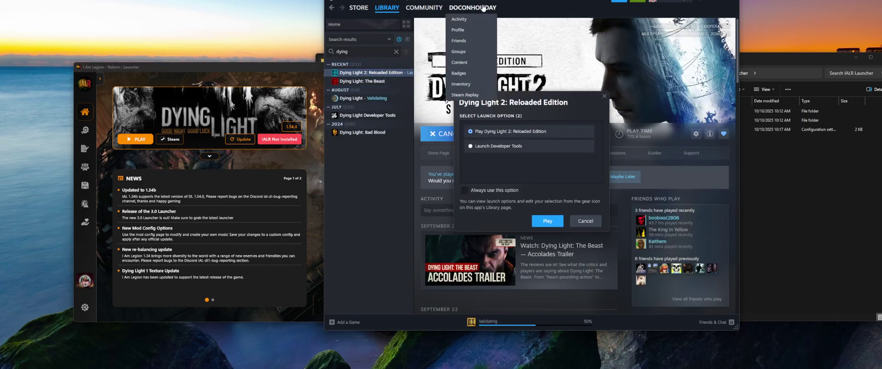
left_click(548, 219)
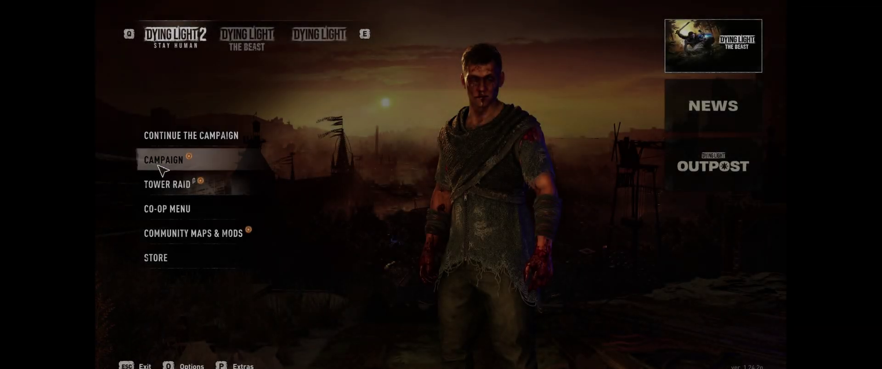
Open the game's video options, review the basic display settings and open the advanced video settings.
key("Up")
key("o")
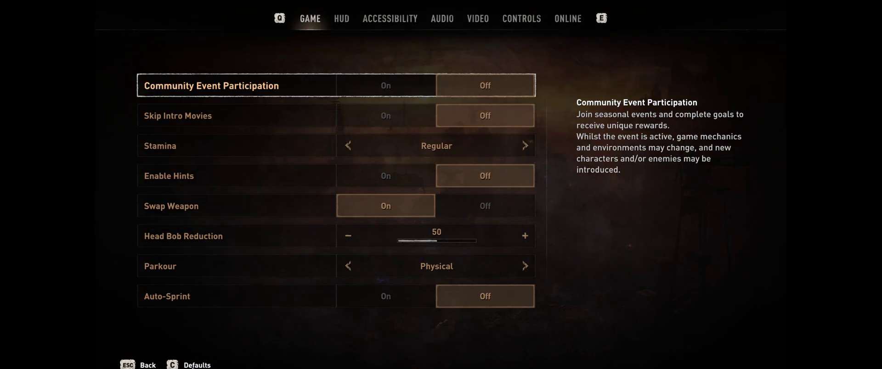
left_click(490, 19)
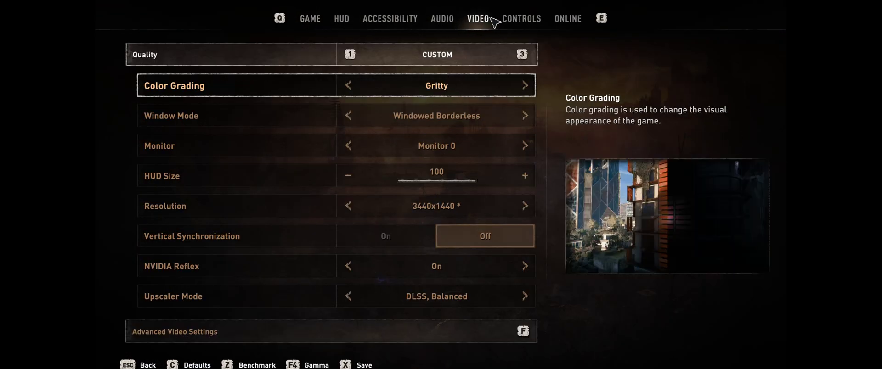
scroll(473, 230, "down", 7)
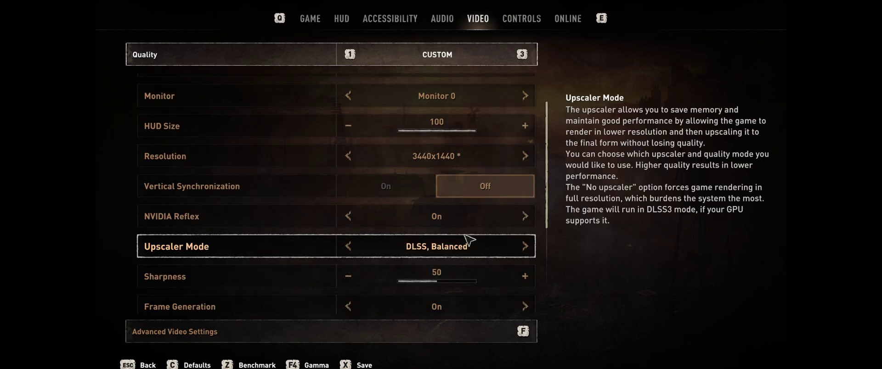
scroll(476, 242, "up", 1)
scroll(469, 239, "up", 6)
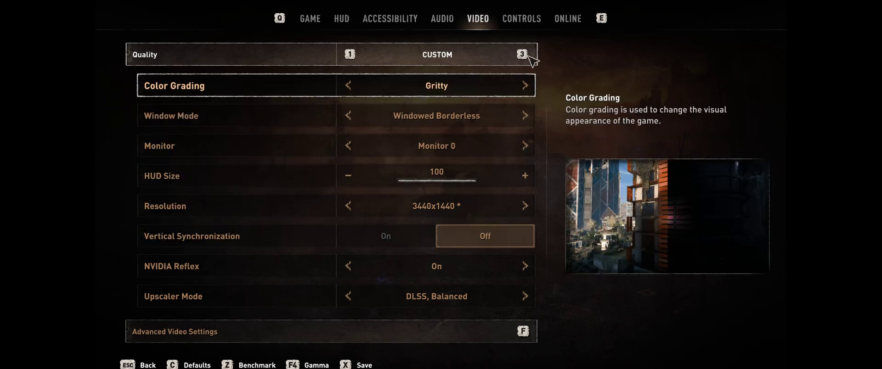
scroll(366, 237, "down", 7)
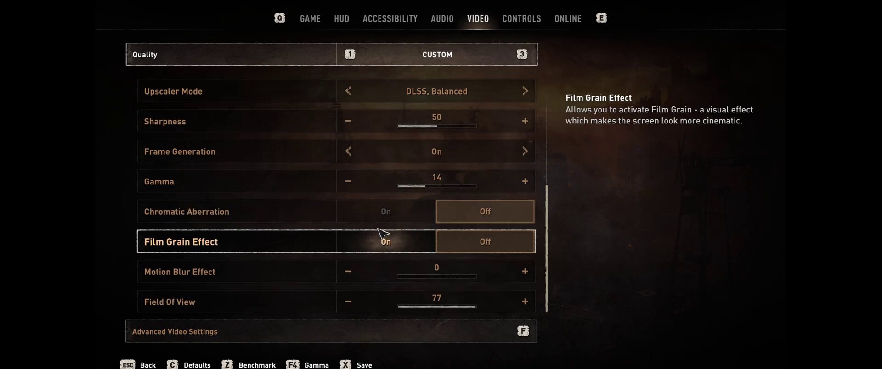
left_click(337, 338)
left_click(443, 229)
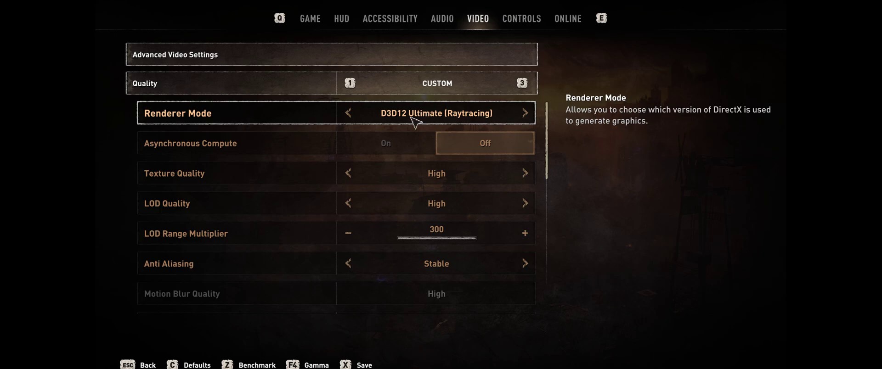
Switch Renderer Mode to D3D11 and back to D3D12 Ultimate (Raytracing).
left_click(348, 114)
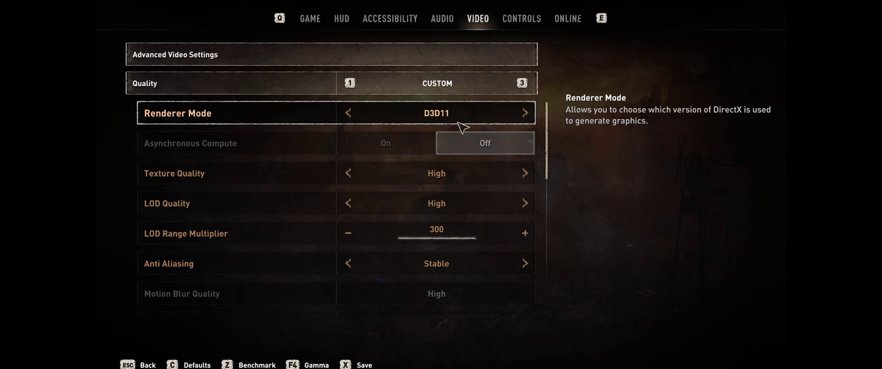
left_click(524, 114)
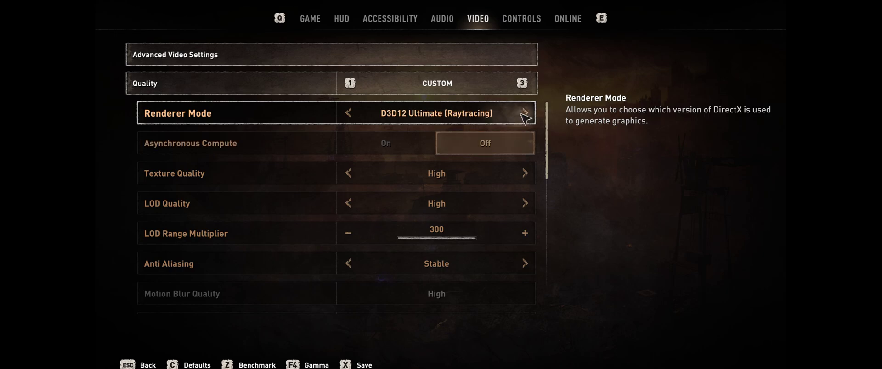
left_click(524, 114)
left_click(524, 114)
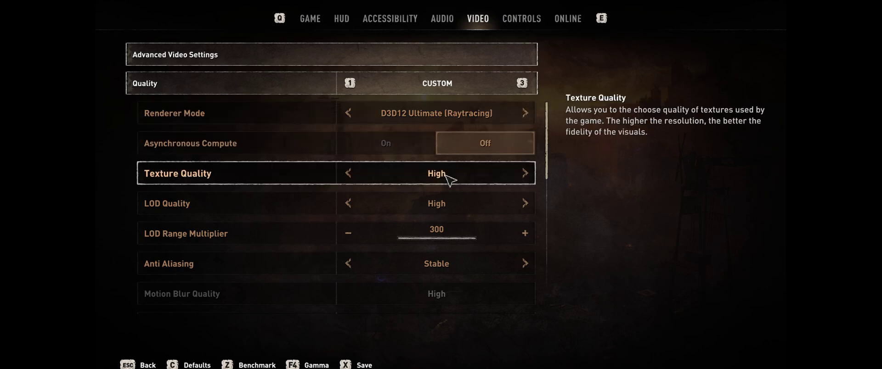
Examine the advanced video quality settings, including shadows, ambient occlusion, global illumination, reflections and fog.
scroll(450, 184, "down", 3)
scroll(452, 196, "down", 8)
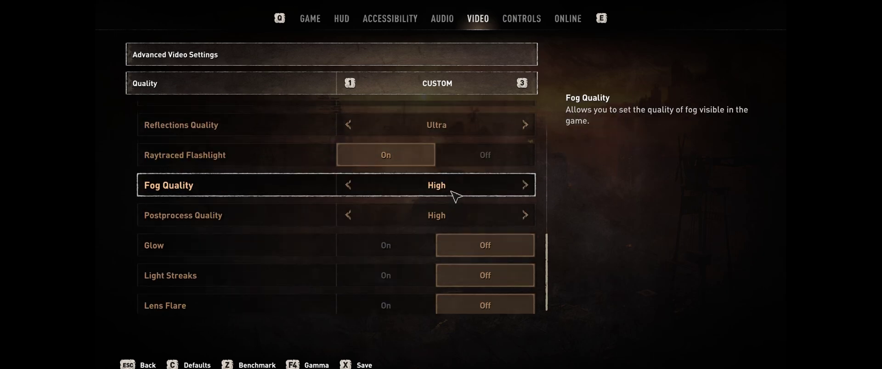
scroll(422, 275, "up", 4)
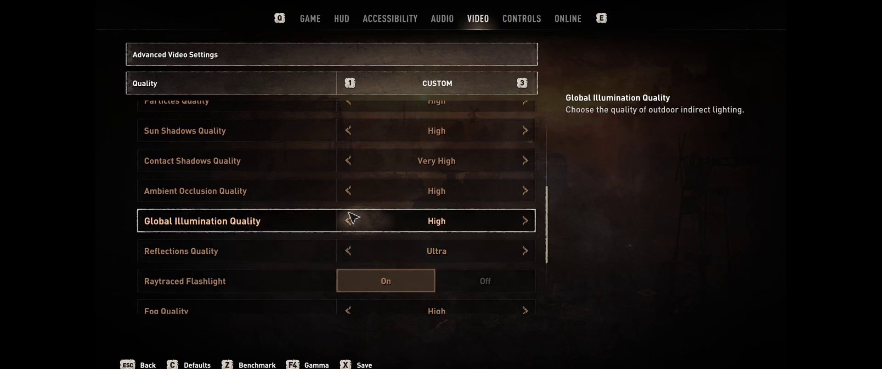
scroll(361, 225, "up", 2)
scroll(361, 225, "up", 1)
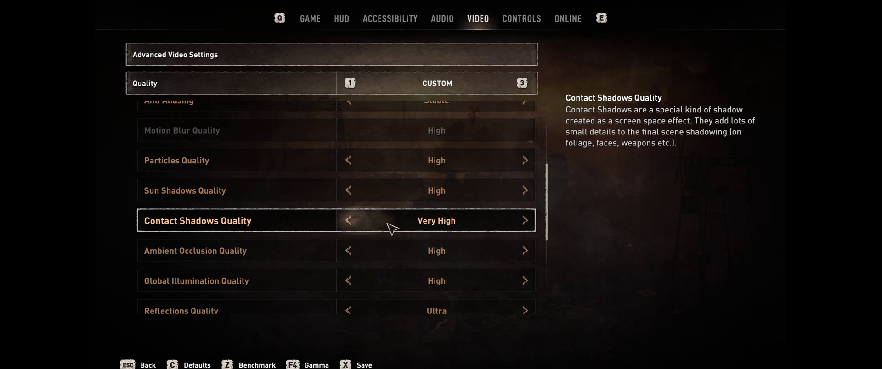
scroll(390, 228, "down", 2)
scroll(361, 246, "down", 2)
scroll(330, 233, "up", 6)
scroll(330, 231, "down", 2)
scroll(381, 267, "down", 2)
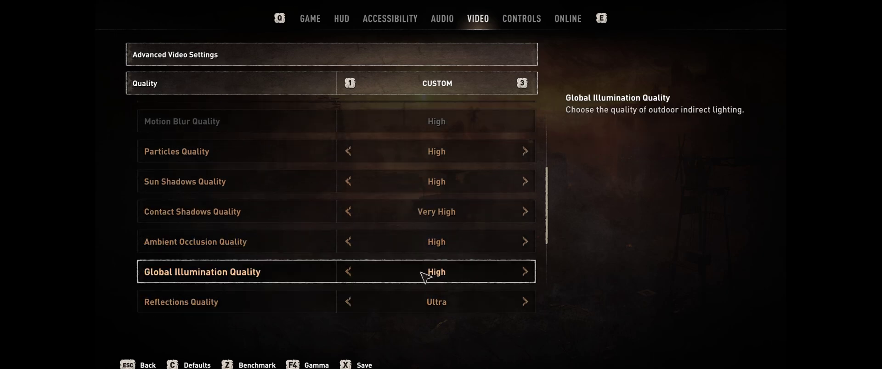
Exit the game, minimize Steam and move the mod launcher window closer to the middle of the desktop.
key("Escape")
key("Escape")
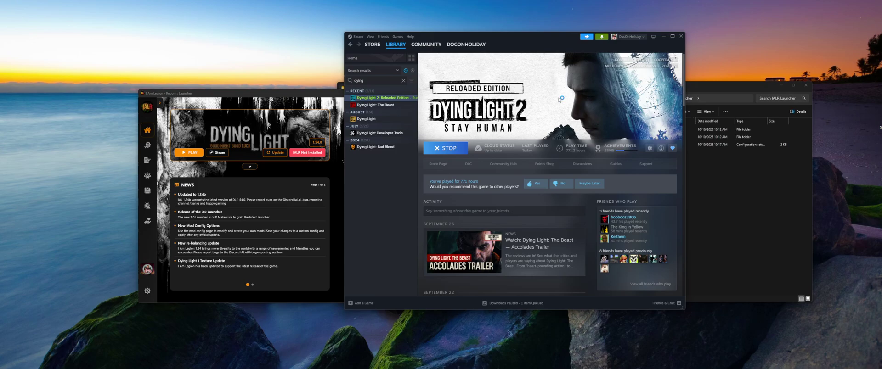
left_click(663, 36)
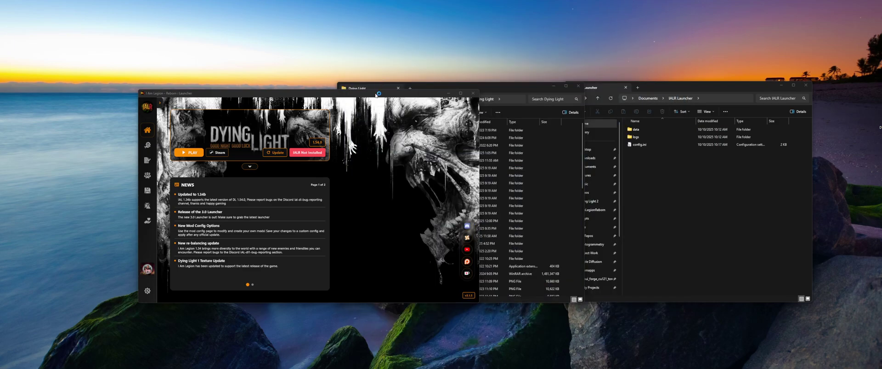
left_click_drag(376, 94, 454, 77)
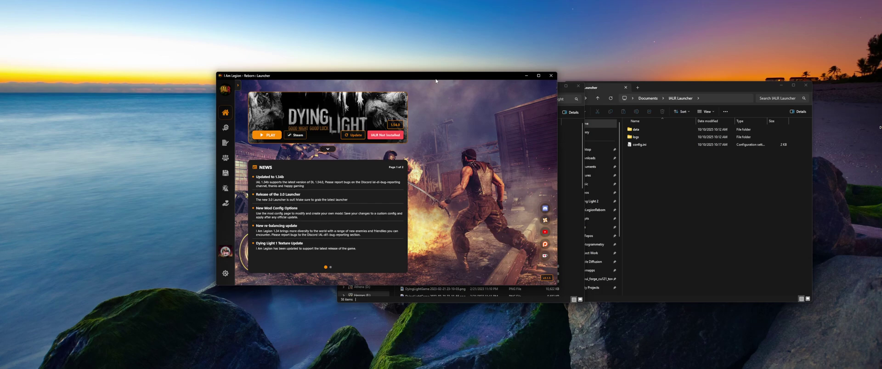
Open Documents in a new File Explorer tab, browse to dying light 2\out\logs and sort the crash logs by date modified, newest first.
left_click(637, 88)
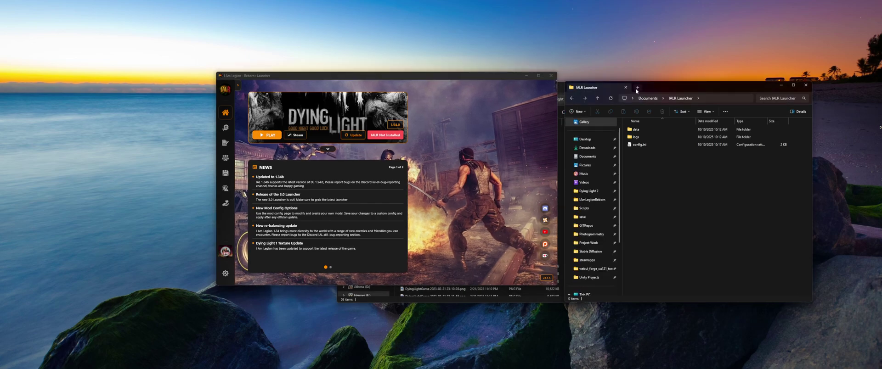
left_click(588, 156)
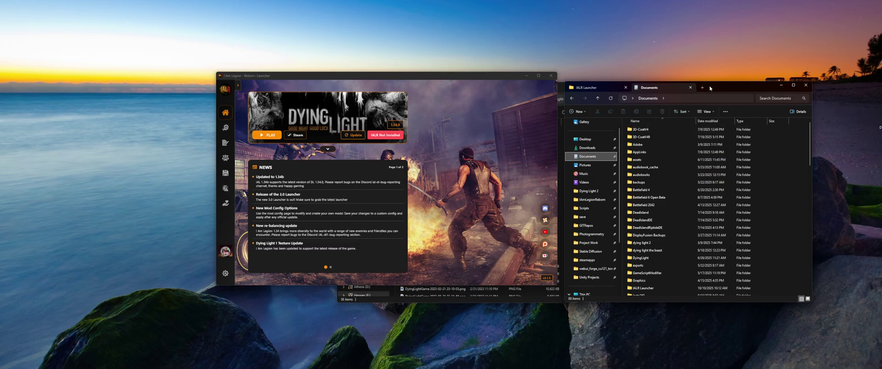
left_click_drag(710, 89, 603, 62)
scroll(544, 135, "down", 2)
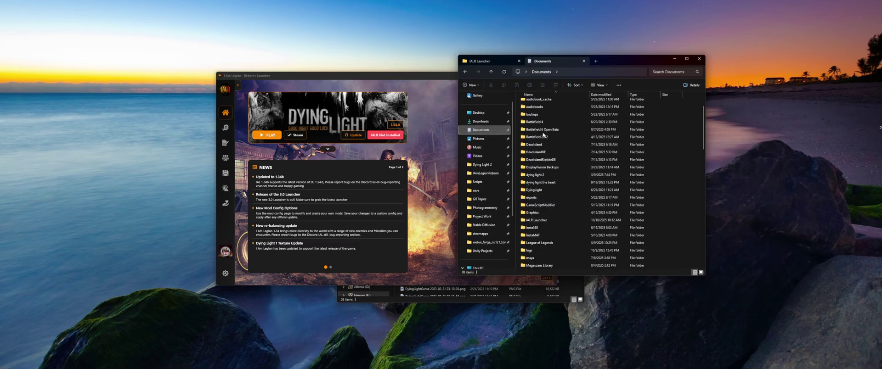
double_click(535, 175)
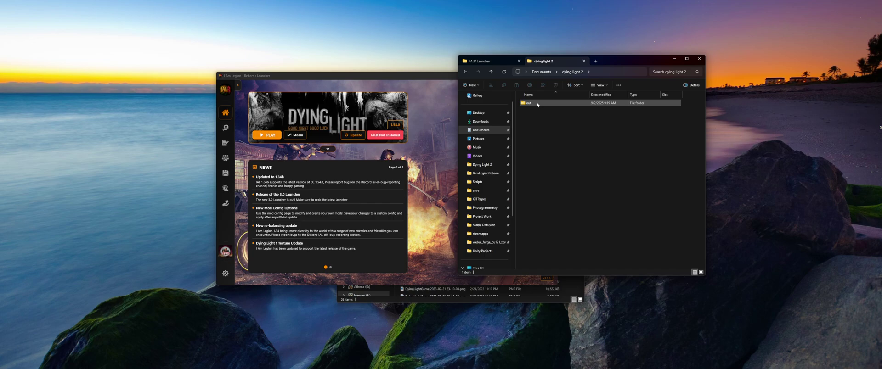
double_click(529, 103)
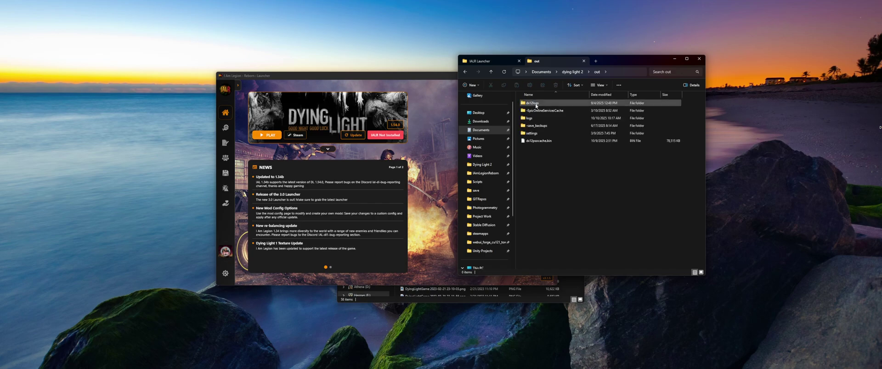
double_click(531, 118)
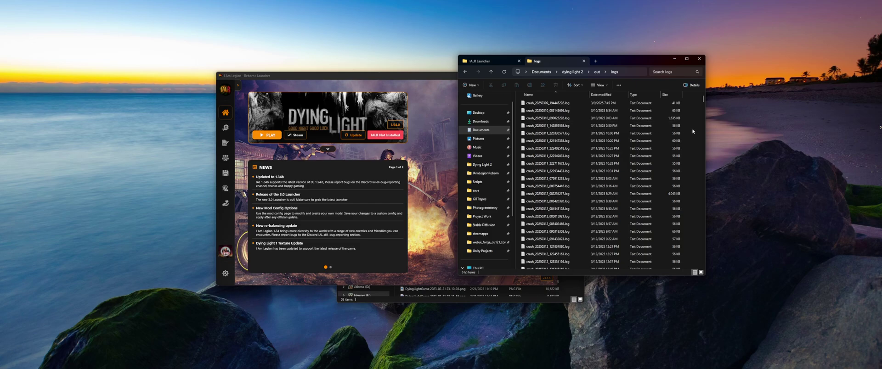
scroll(698, 103, "down", 15)
left_click_drag(701, 112, 700, 97)
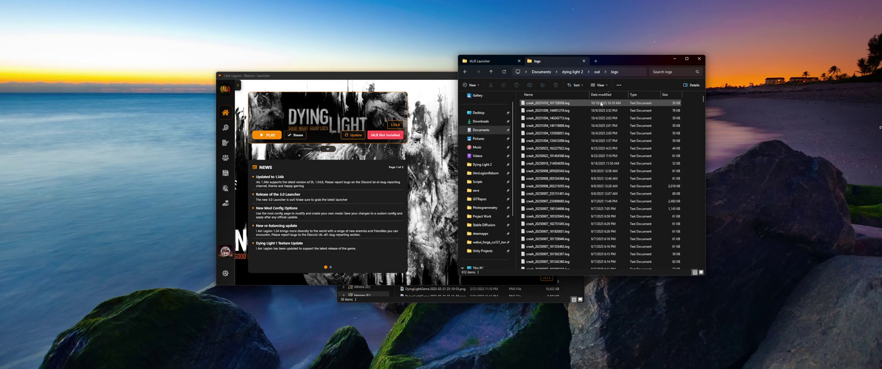
Open the newest crash log, examine its contents, close it and return to the dying light 2 folder.
double_click(601, 104)
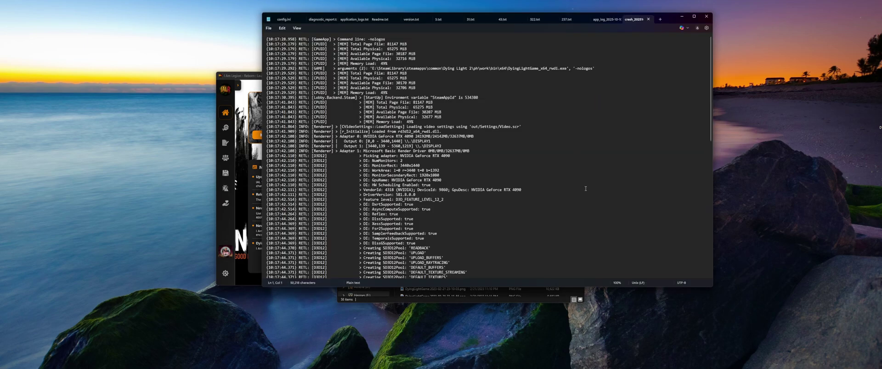
scroll(585, 191, "down", 5)
scroll(682, 88, "down", 9)
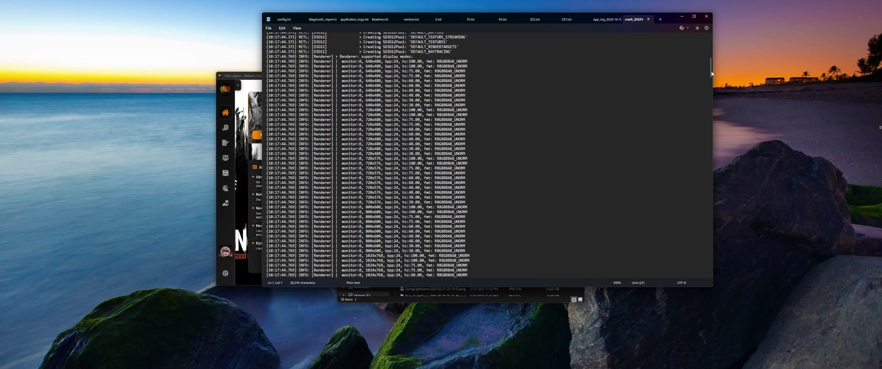
left_click_drag(711, 74, 711, 189)
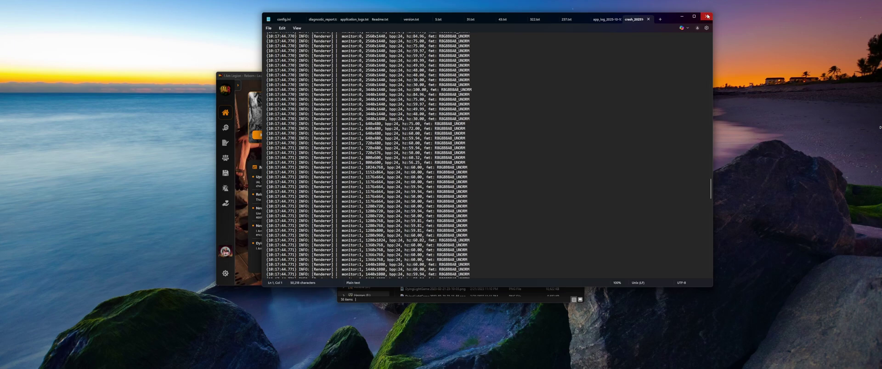
left_click(707, 16)
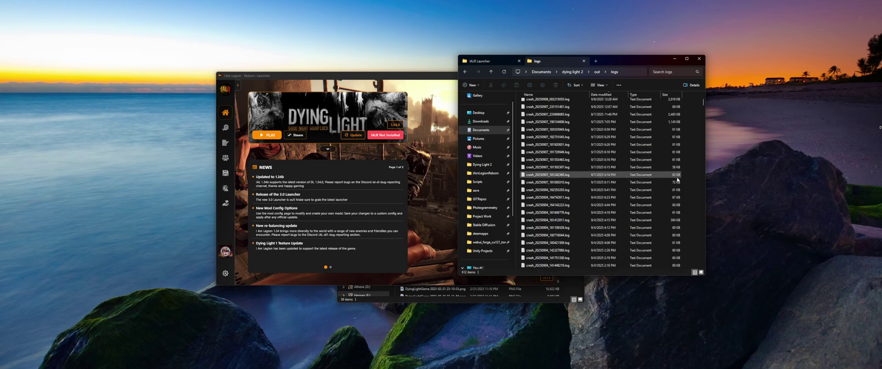
scroll(677, 181, "up", 3)
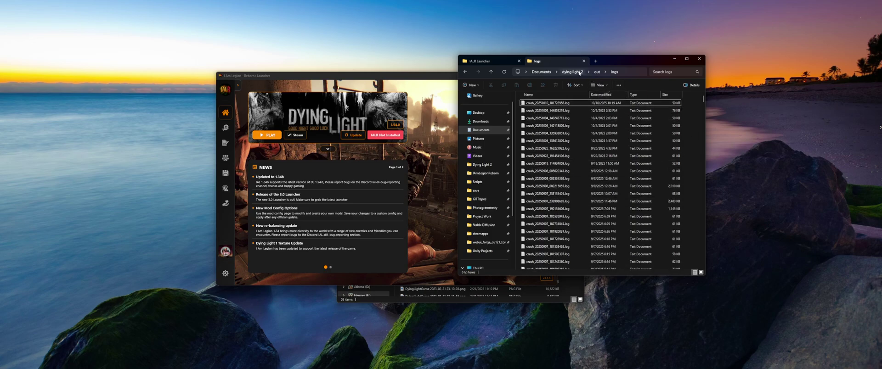
left_click(572, 72)
Bring the mod launcher forward, open its bug report page and skip the tutorial.
left_click(328, 149)
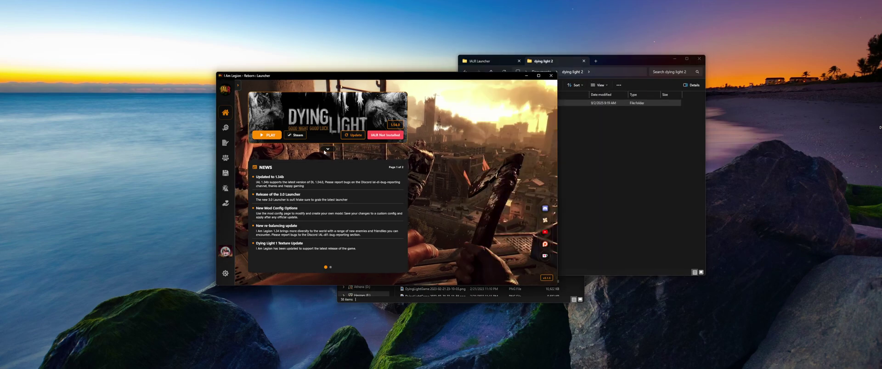
left_click(226, 189)
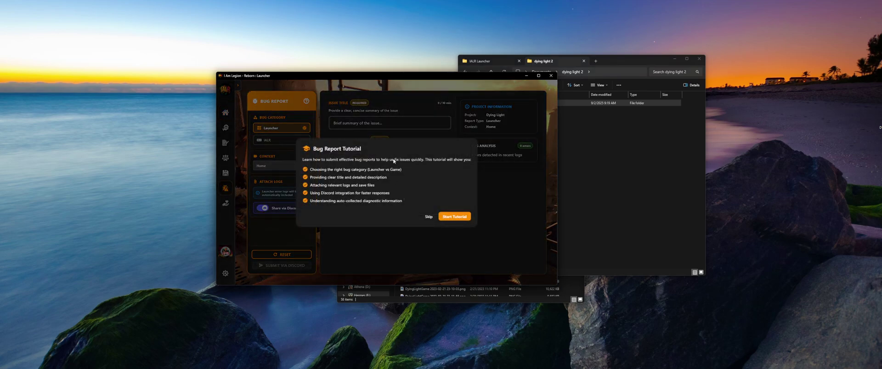
left_click(427, 217)
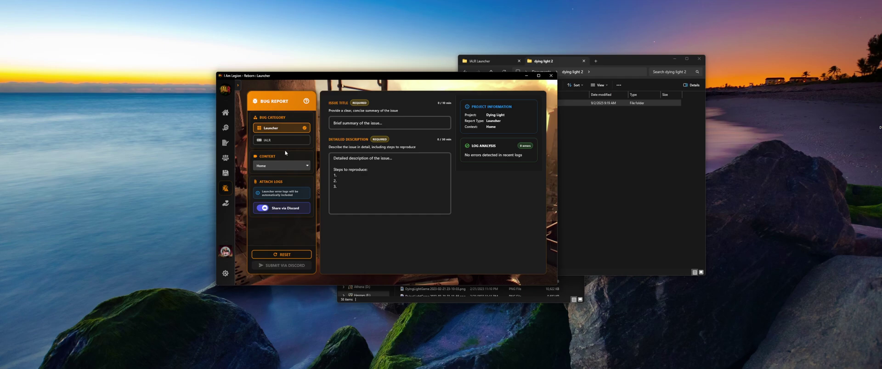
Set the bug report's category to IALR and its context to Balancing.
left_click(277, 140)
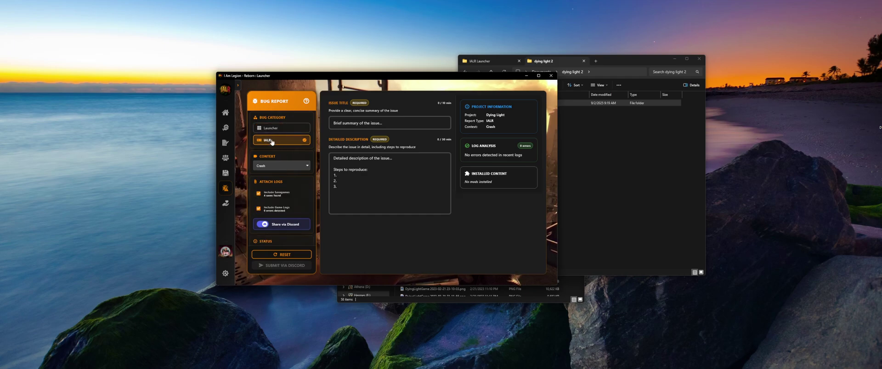
left_click(271, 131)
left_click(271, 139)
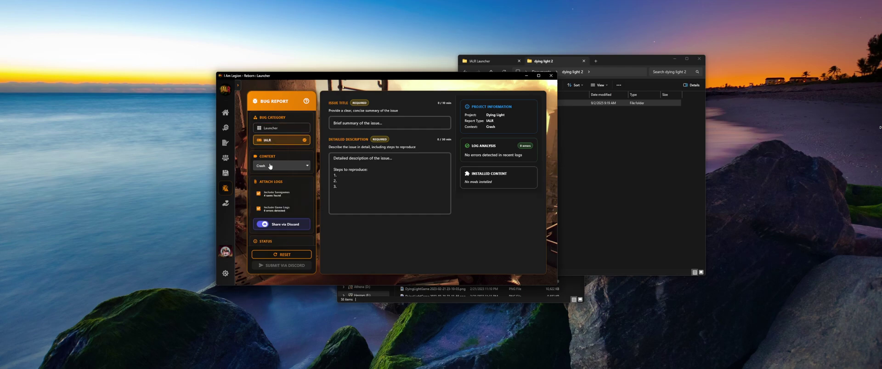
left_click(271, 166)
left_click(271, 191)
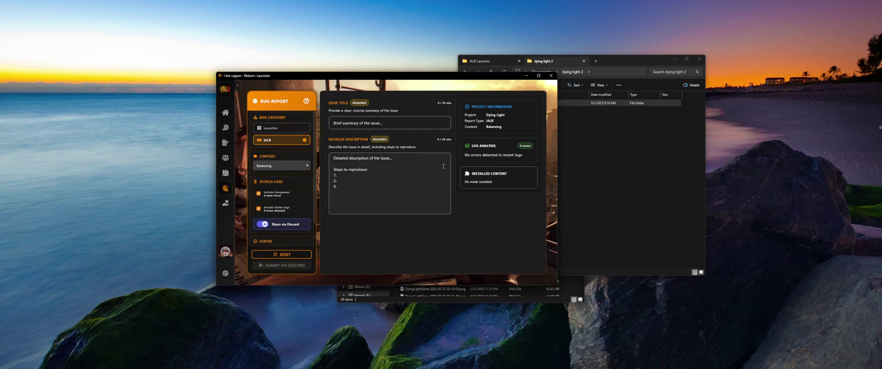